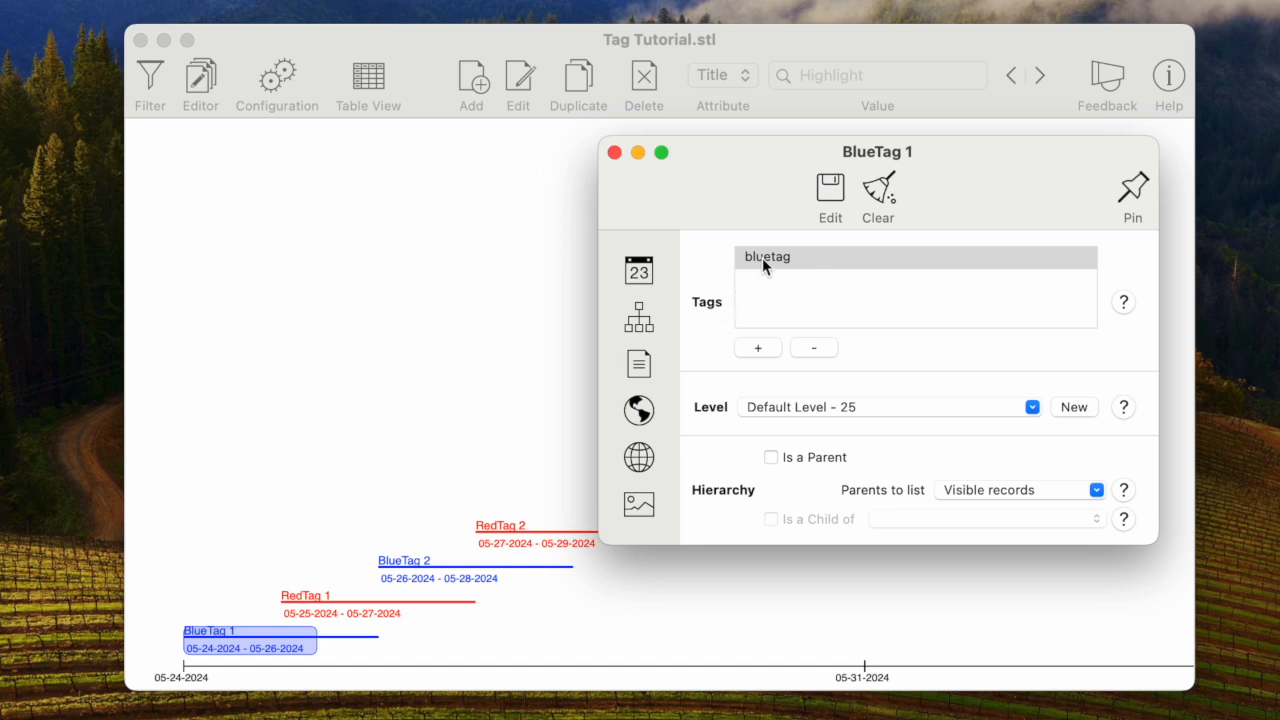
# Close the BlueTag 1 record and inspect the tags assigned to the RedTag 1 record.
pyautogui.click(614, 153)
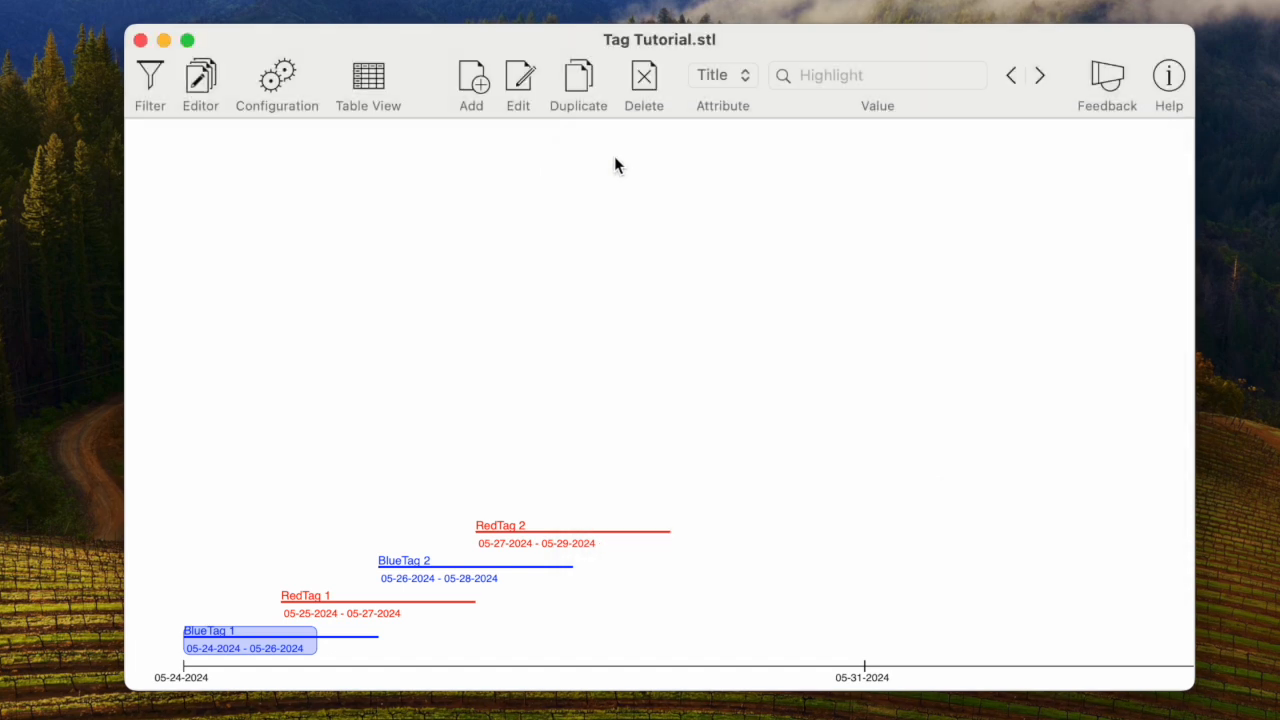
pyautogui.doubleClick(302, 596)
pyautogui.click(646, 320)
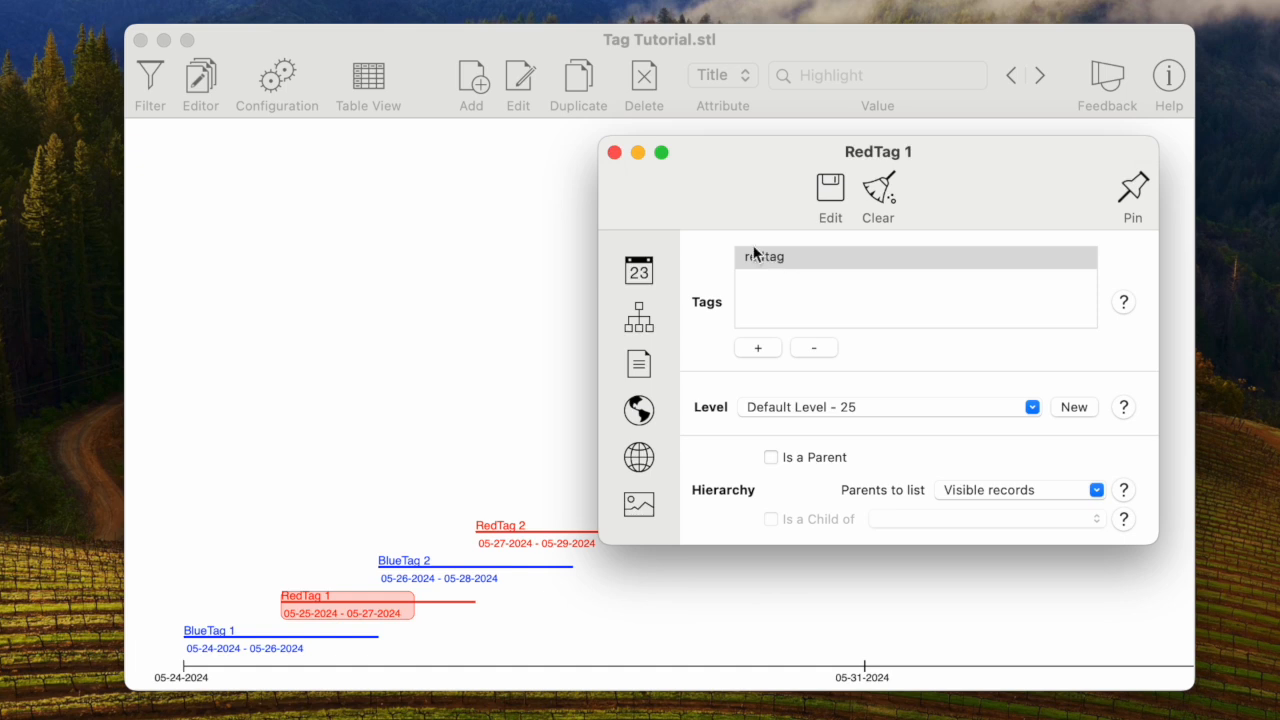
pyautogui.click(614, 153)
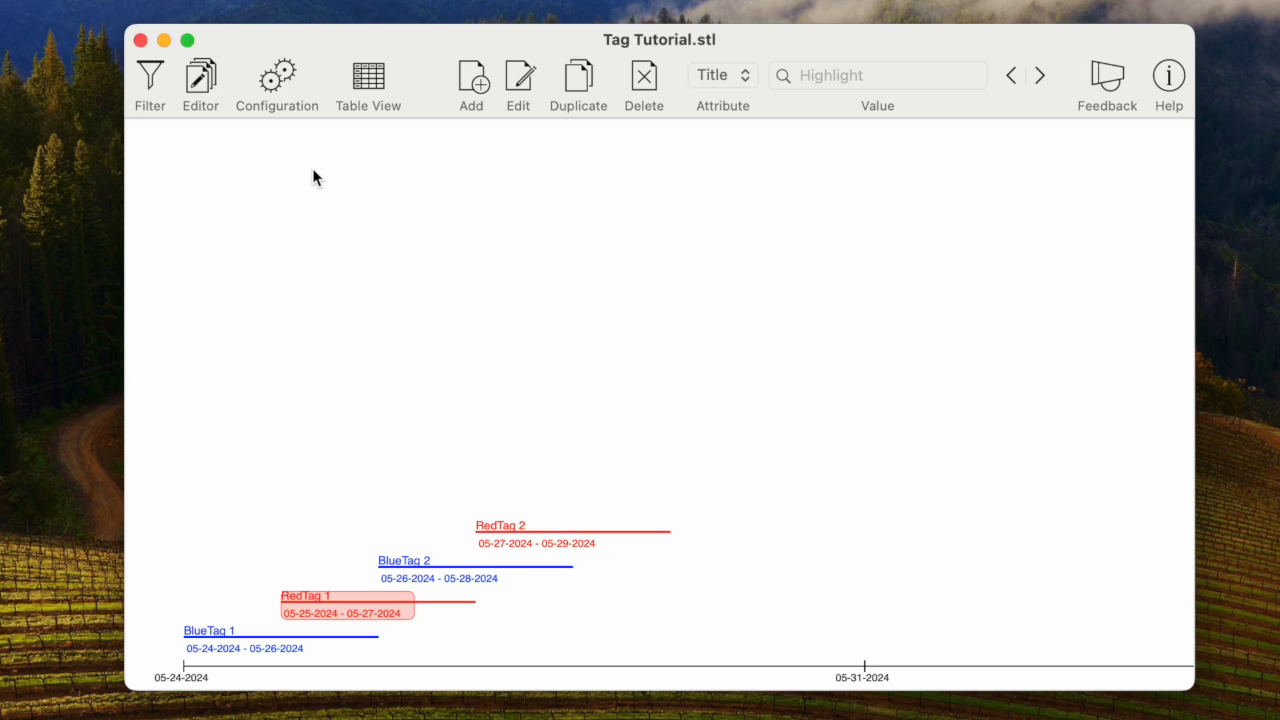
# Filter the timeline by bluetag and by redtag in turn, removing each filter after viewing its records.
pyautogui.click(150, 80)
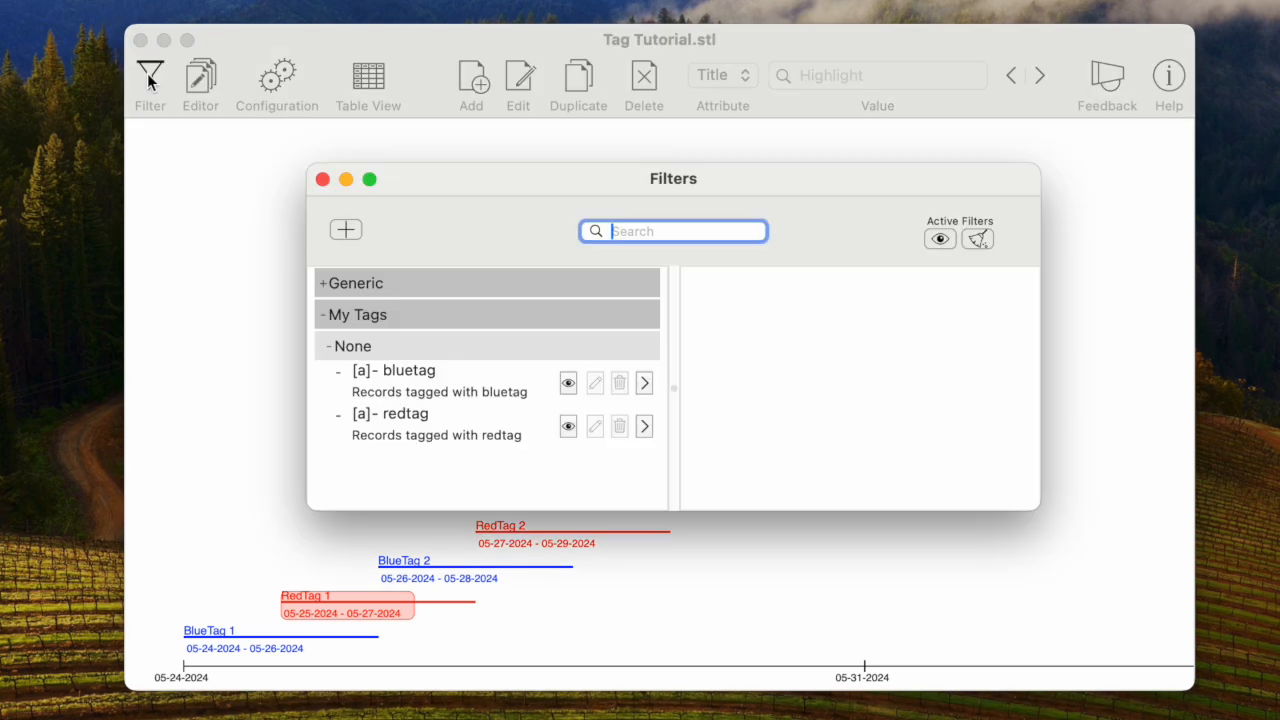
pyautogui.moveTo(479, 178); pyautogui.dragTo(471, 120)
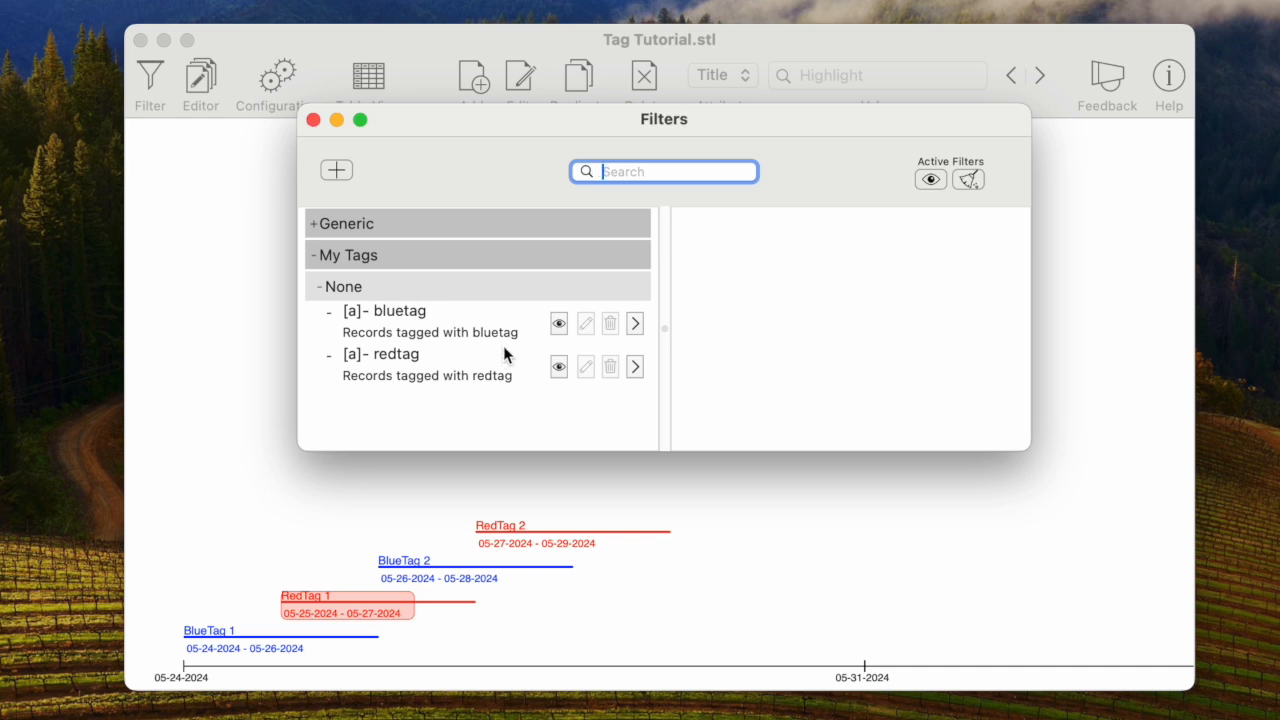
pyautogui.click(633, 324)
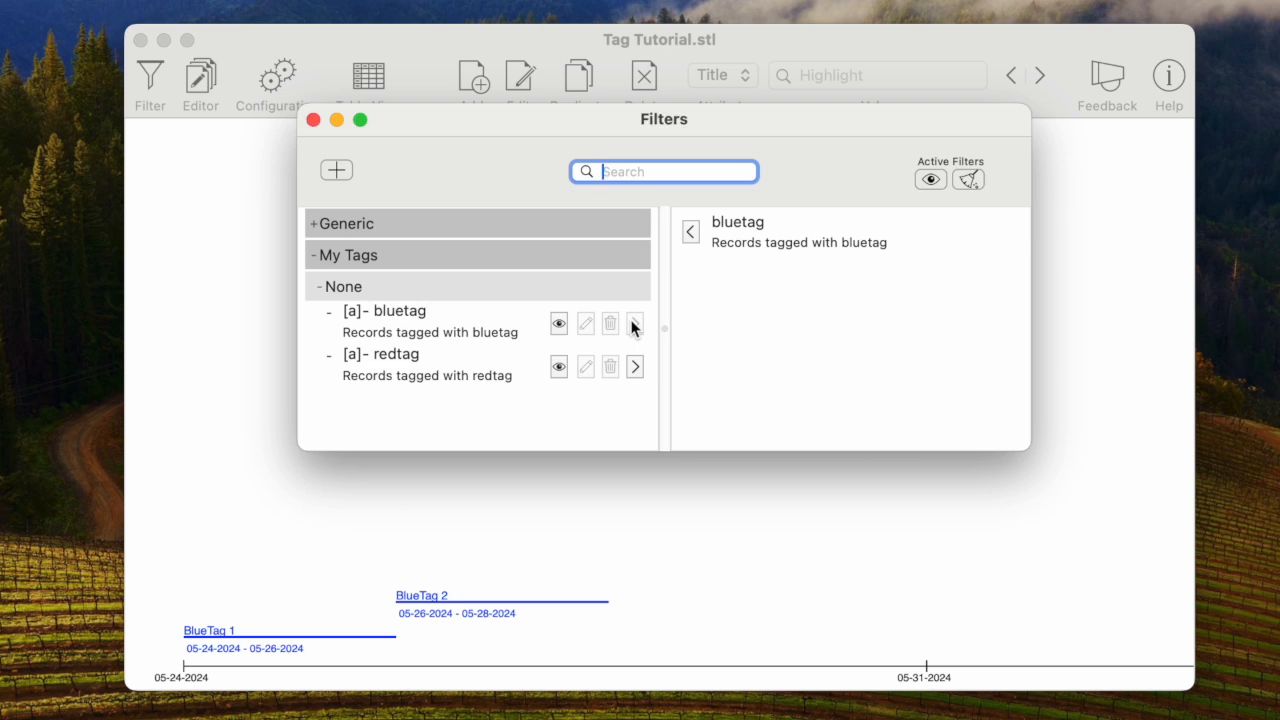
pyautogui.click(692, 231)
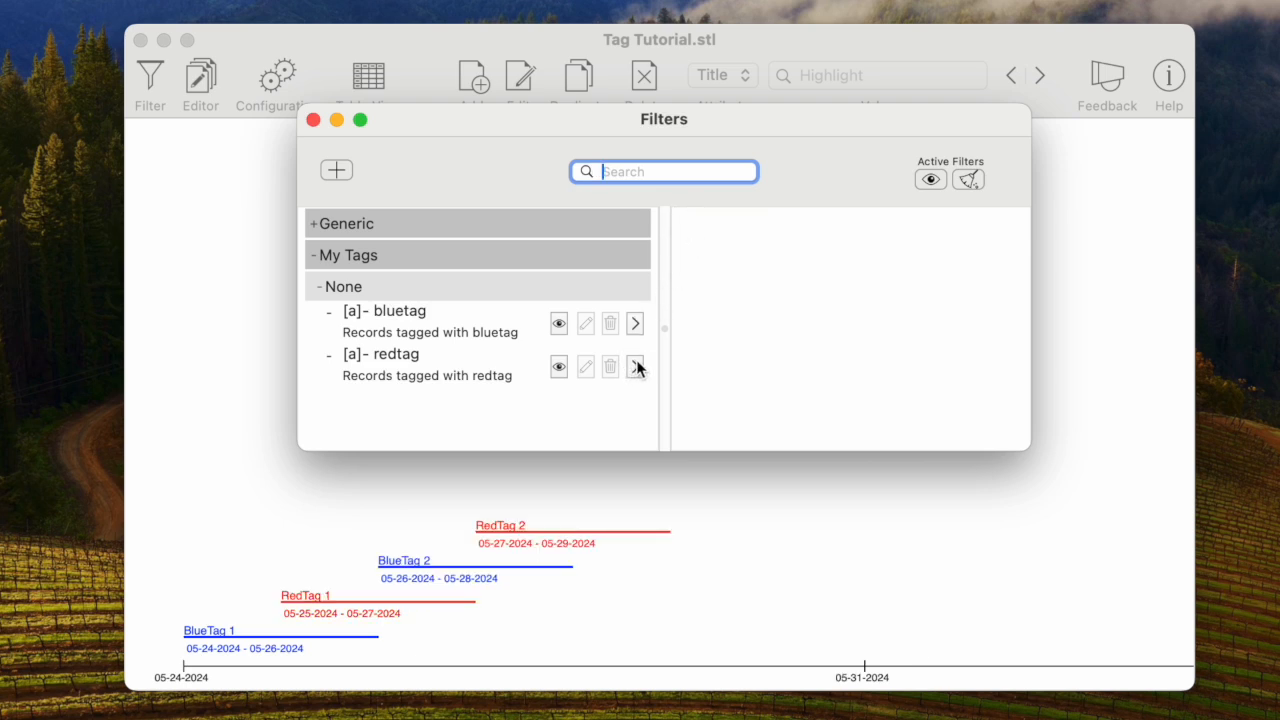
pyautogui.click(635, 367)
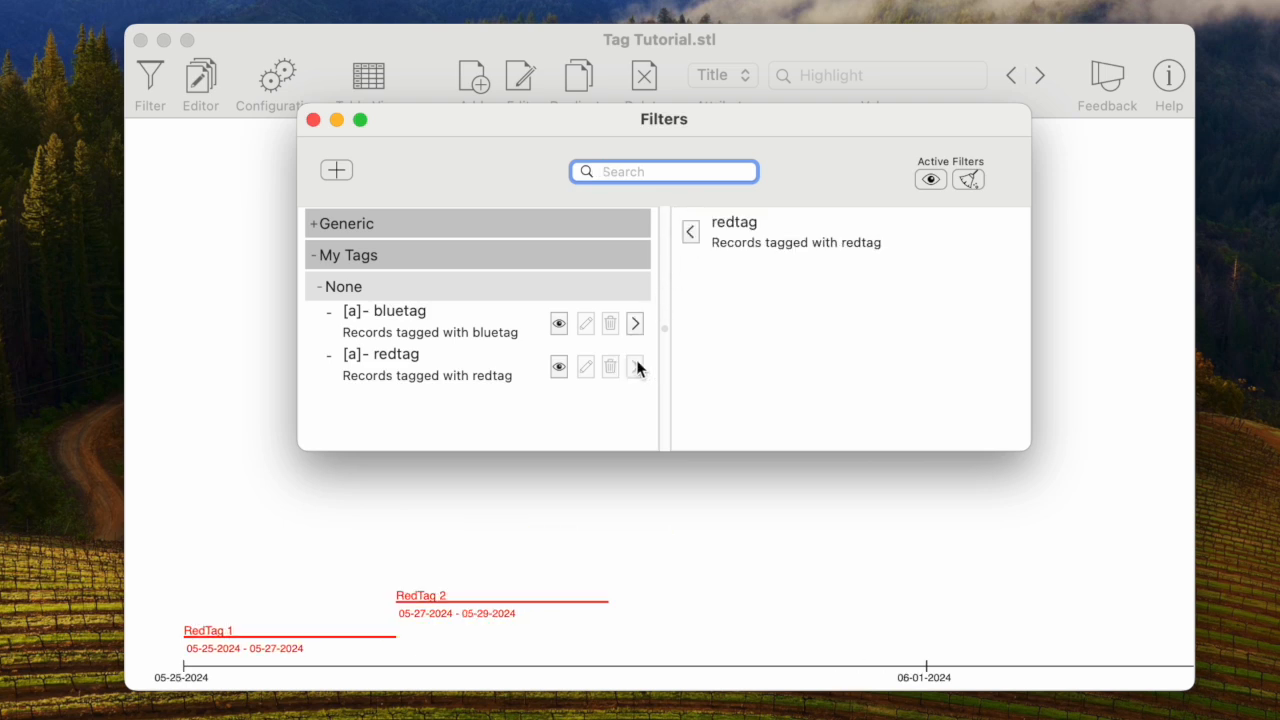
pyautogui.click(686, 234)
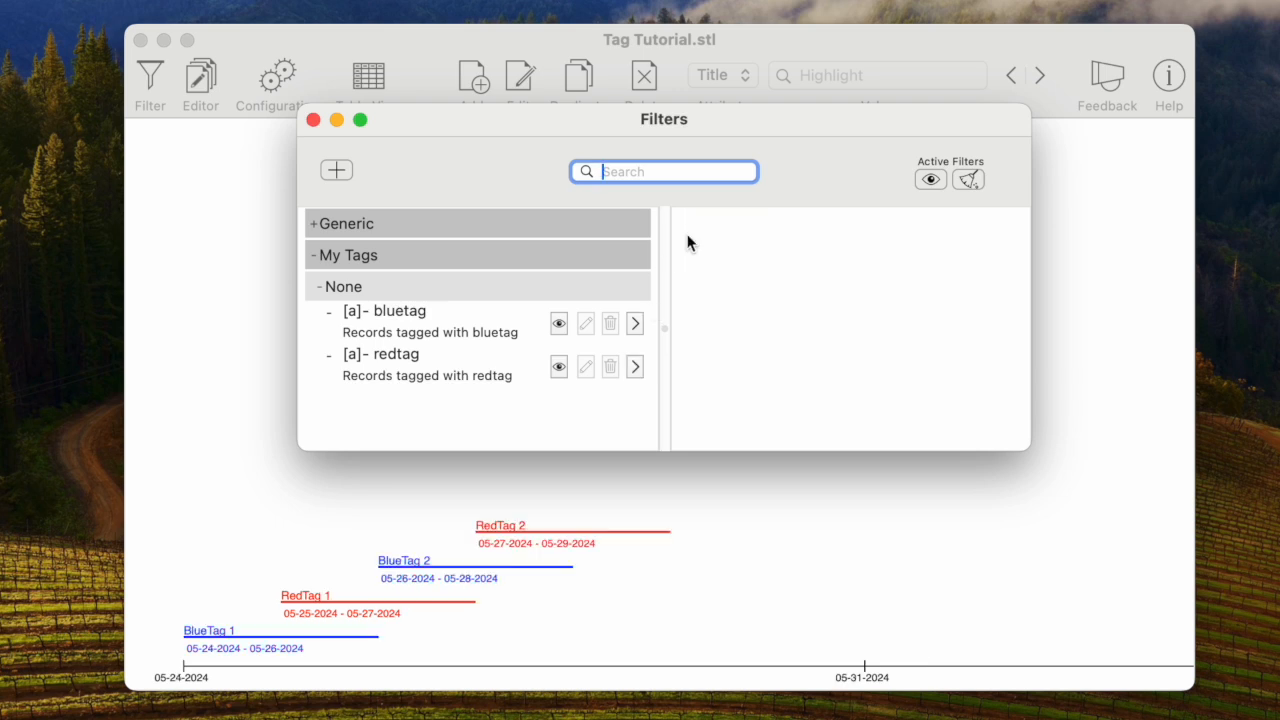
pyautogui.click(312, 121)
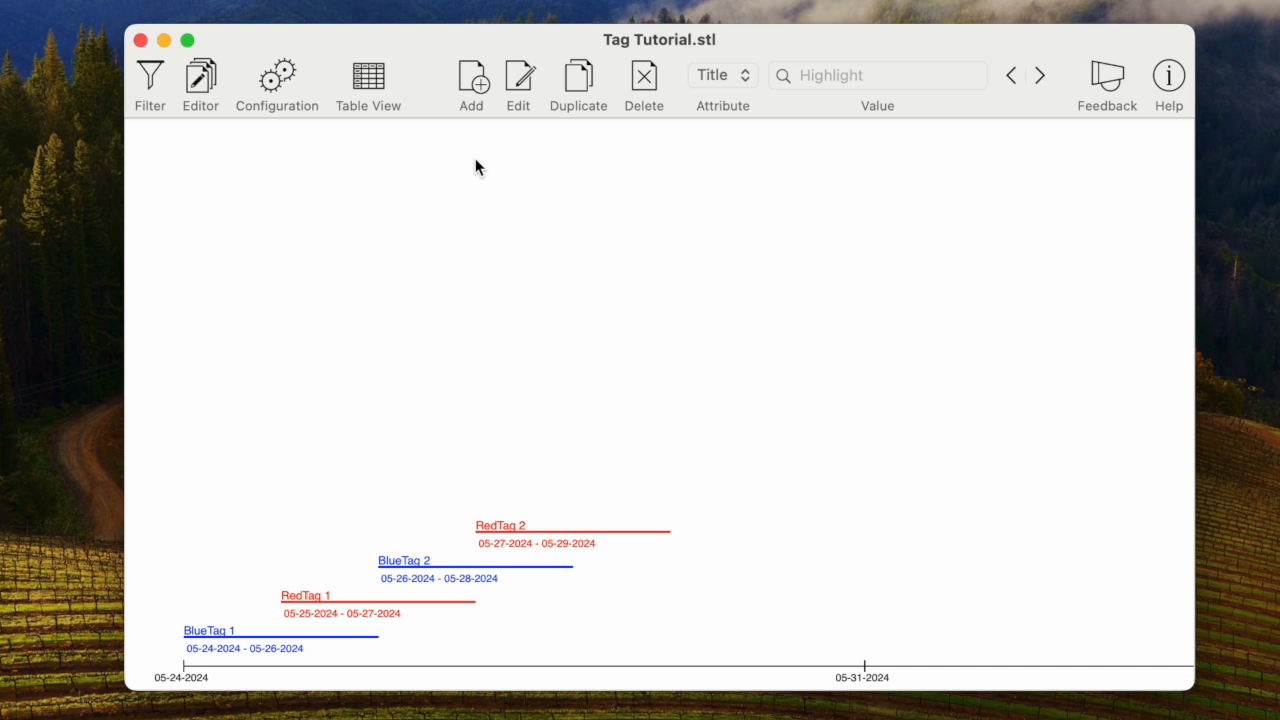
# Start a new event record titled "Green Tag 1" with end date 5-26-2024 and a green font color.
pyautogui.click(479, 84)
pyautogui.click(825, 251)
pyautogui.write('Green Tag')
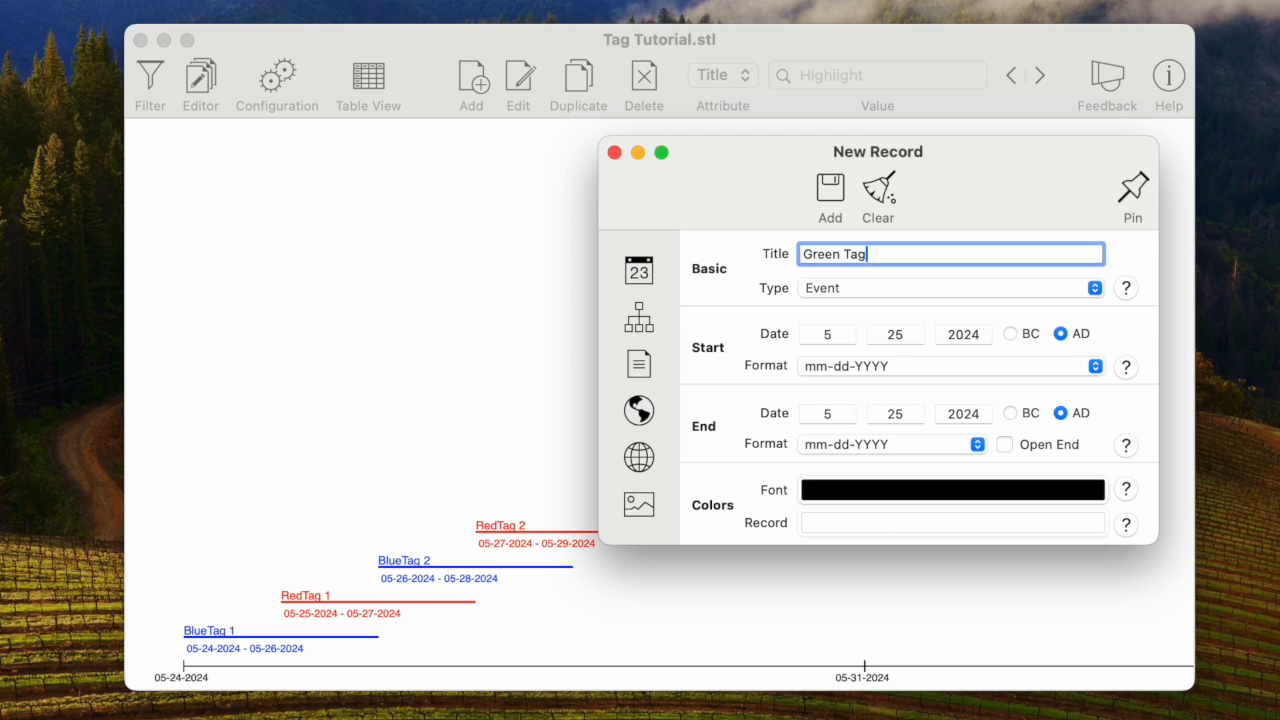
pyautogui.write(' 1')
pyautogui.click(910, 413)
pyautogui.press('BackSpace')
pyautogui.write('6')
pyautogui.click(943, 489)
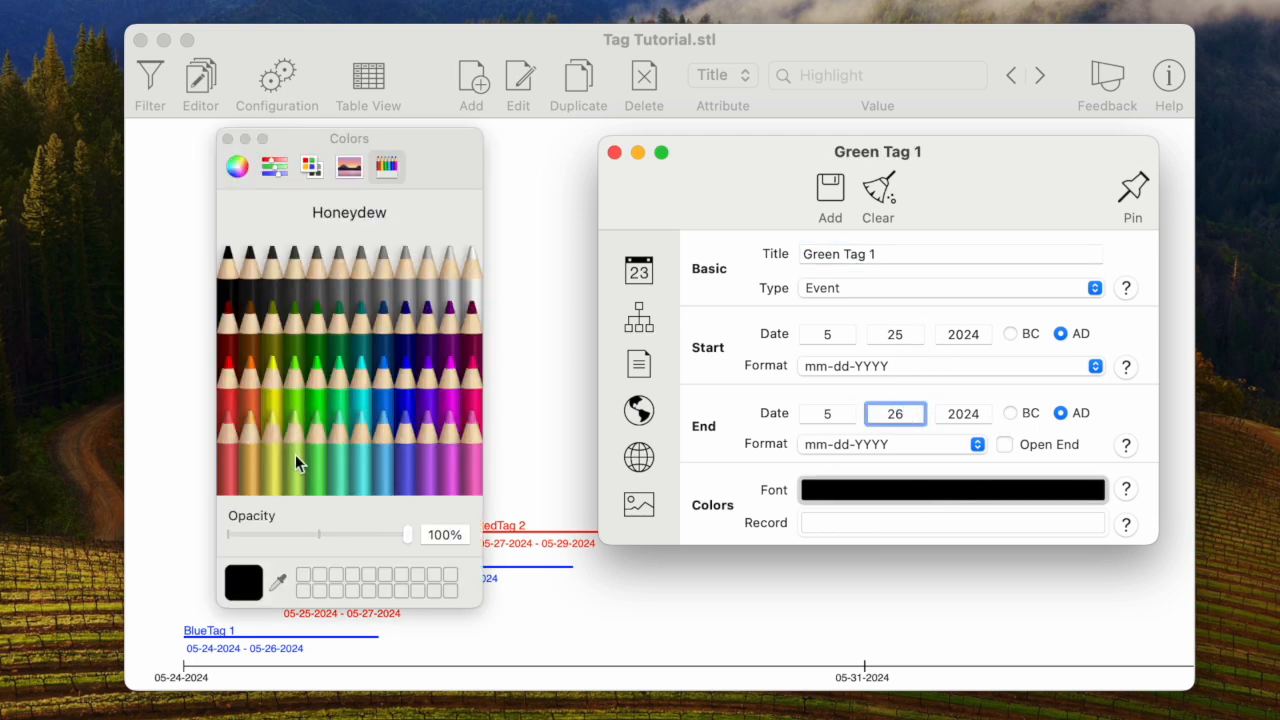
pyautogui.click(314, 329)
pyautogui.click(228, 139)
# Create a new tag named "greentag" from the record's tag settings.
pyautogui.click(639, 318)
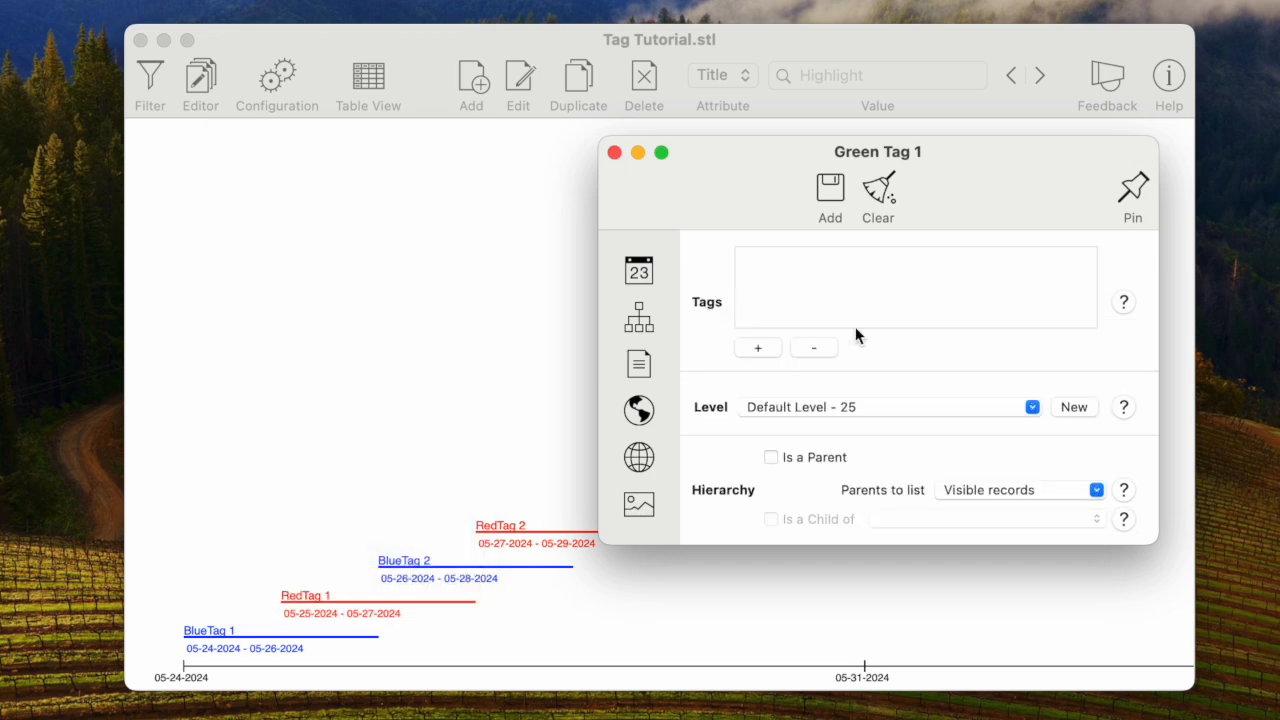
pyautogui.click(760, 350)
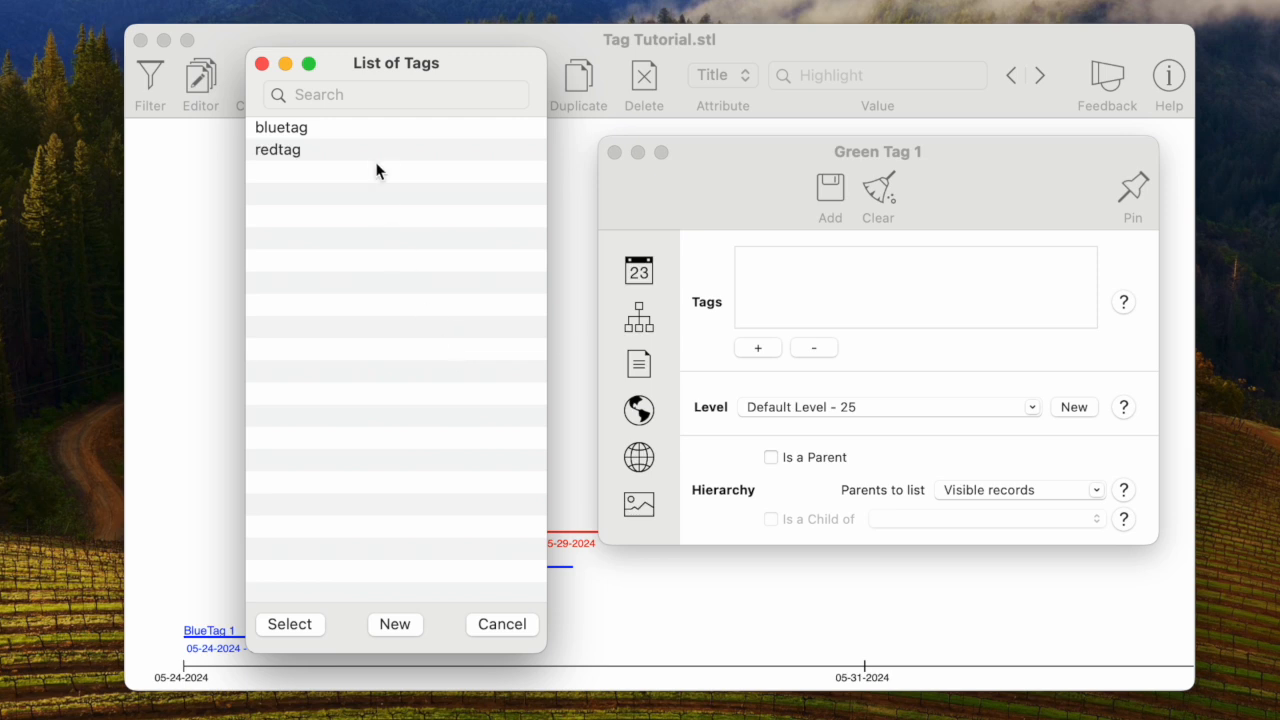
pyautogui.click(395, 624)
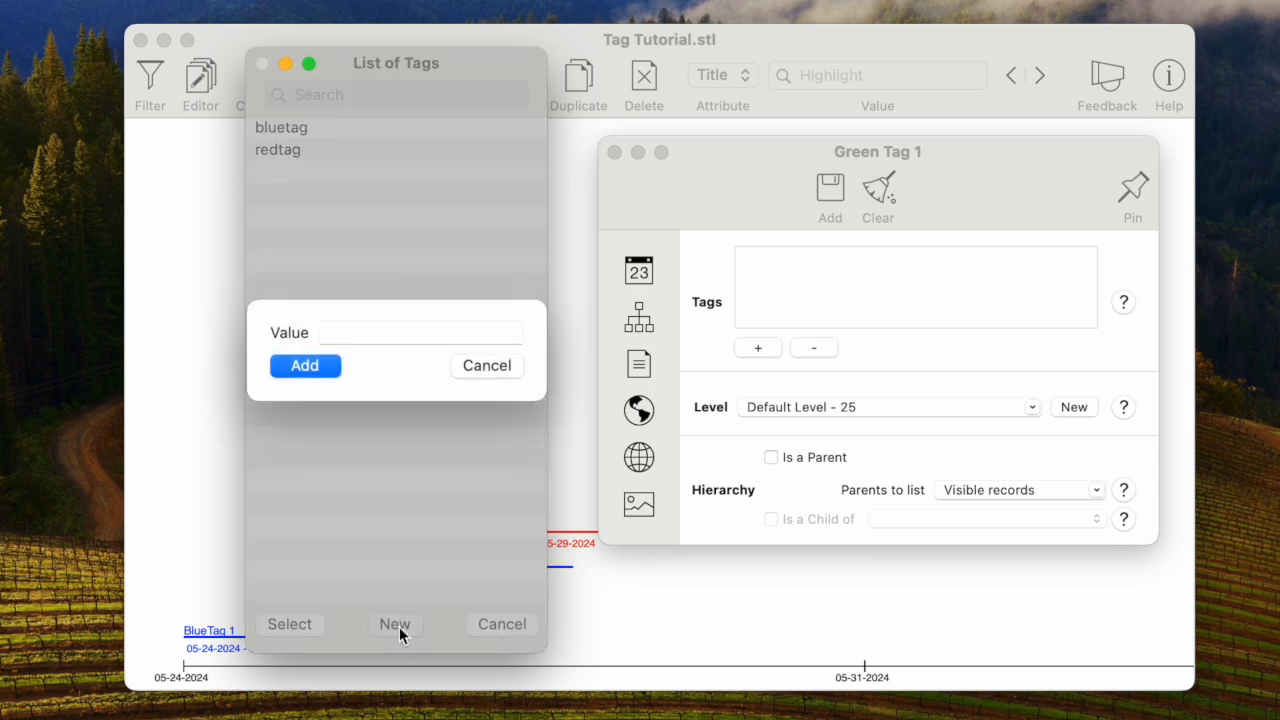
pyautogui.write('greentag')
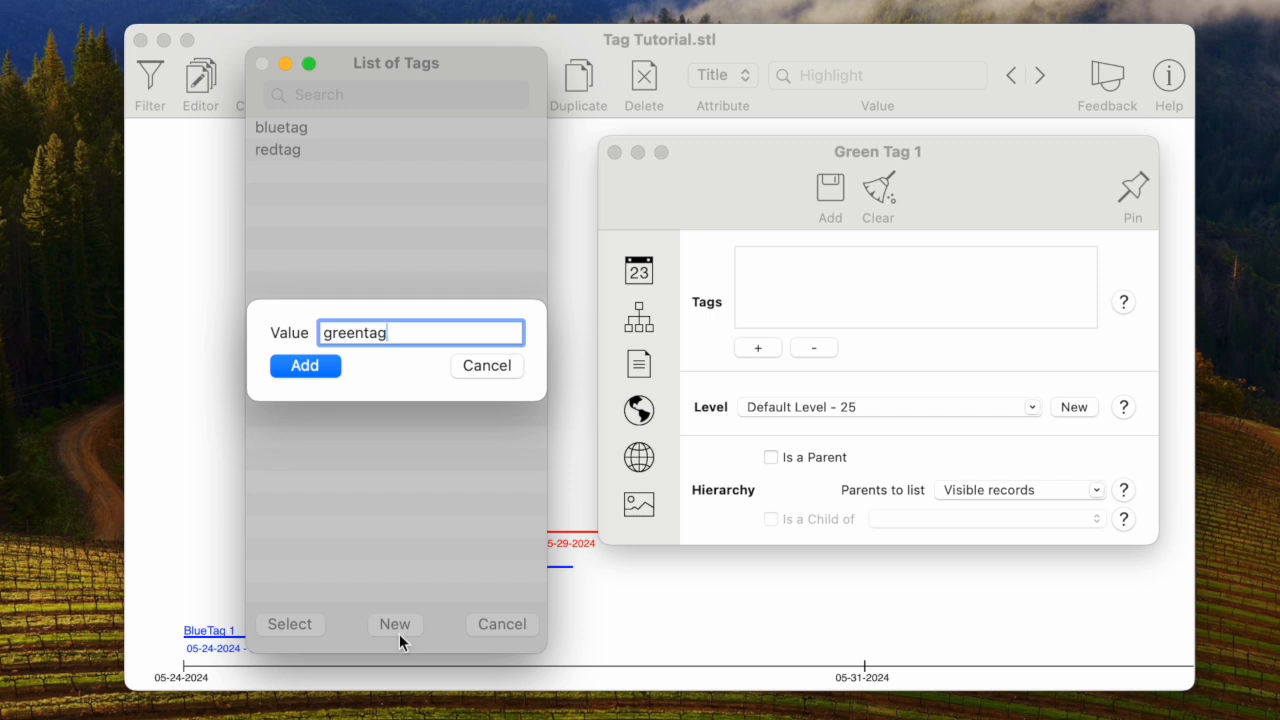
pyautogui.click(305, 366)
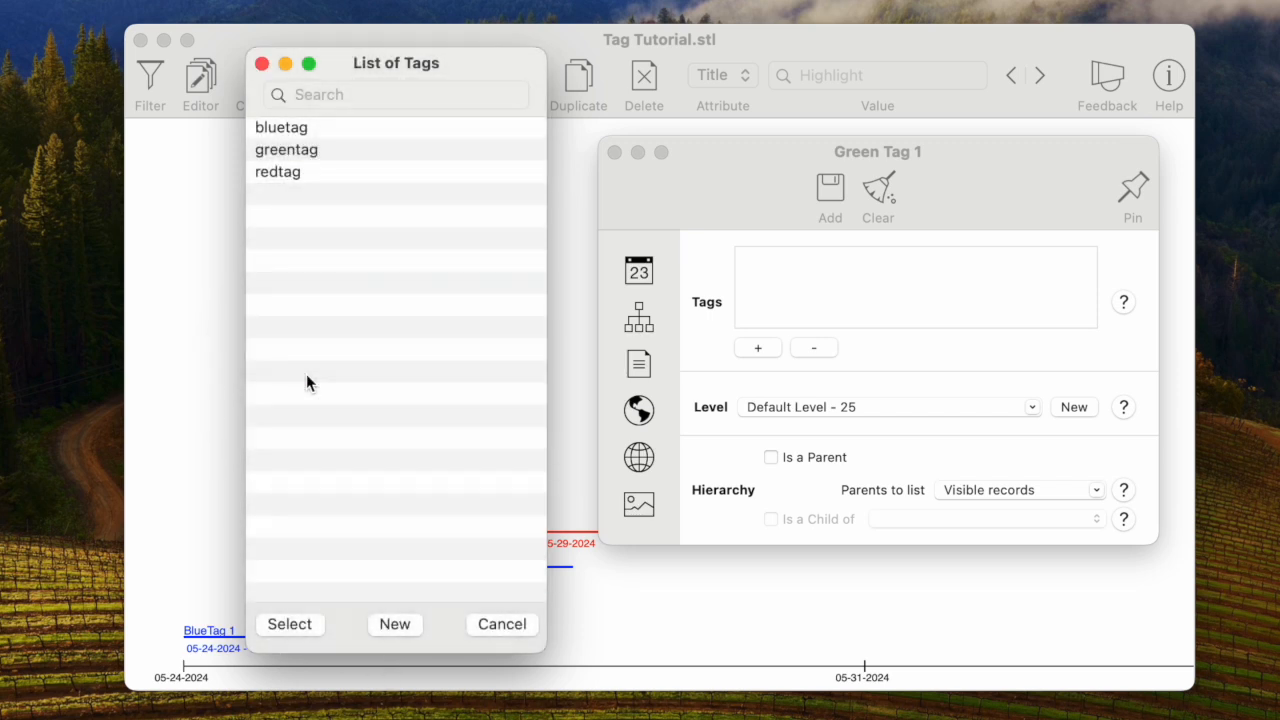
# Assign greentag to the Green Tag 1 record and add the record to the timeline.
pyautogui.click(311, 150)
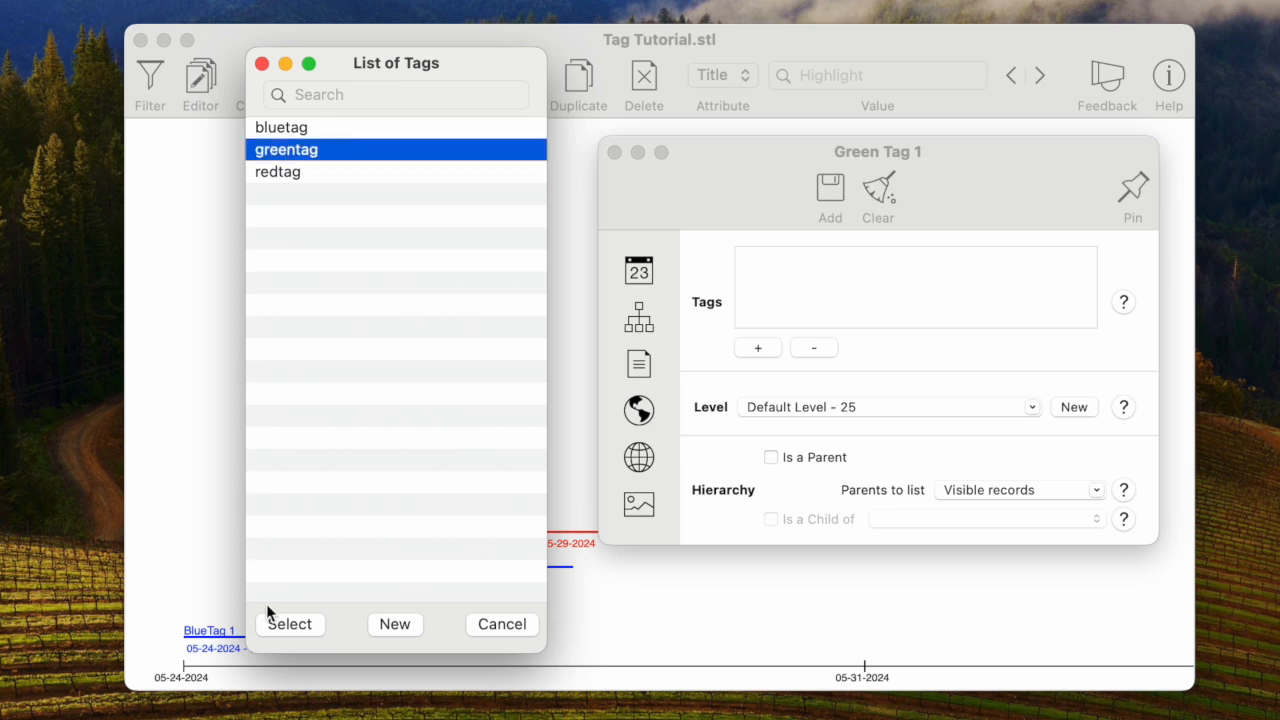
pyautogui.click(283, 624)
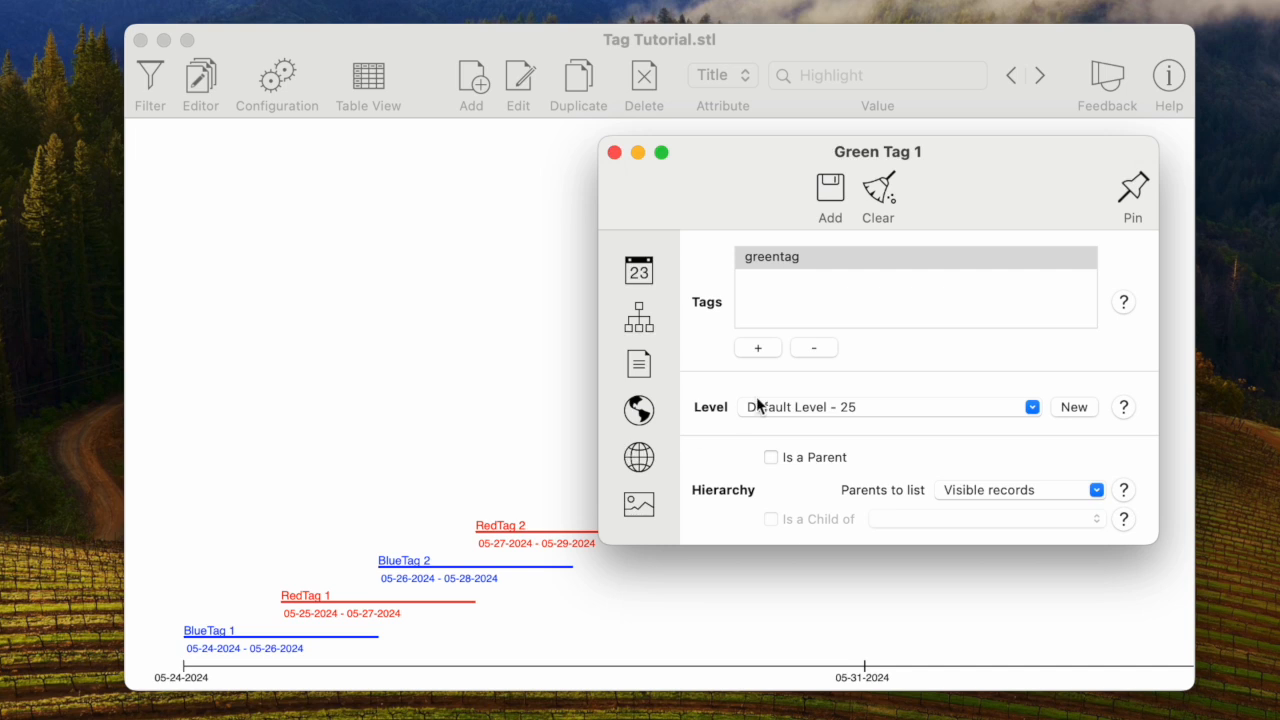
pyautogui.click(834, 190)
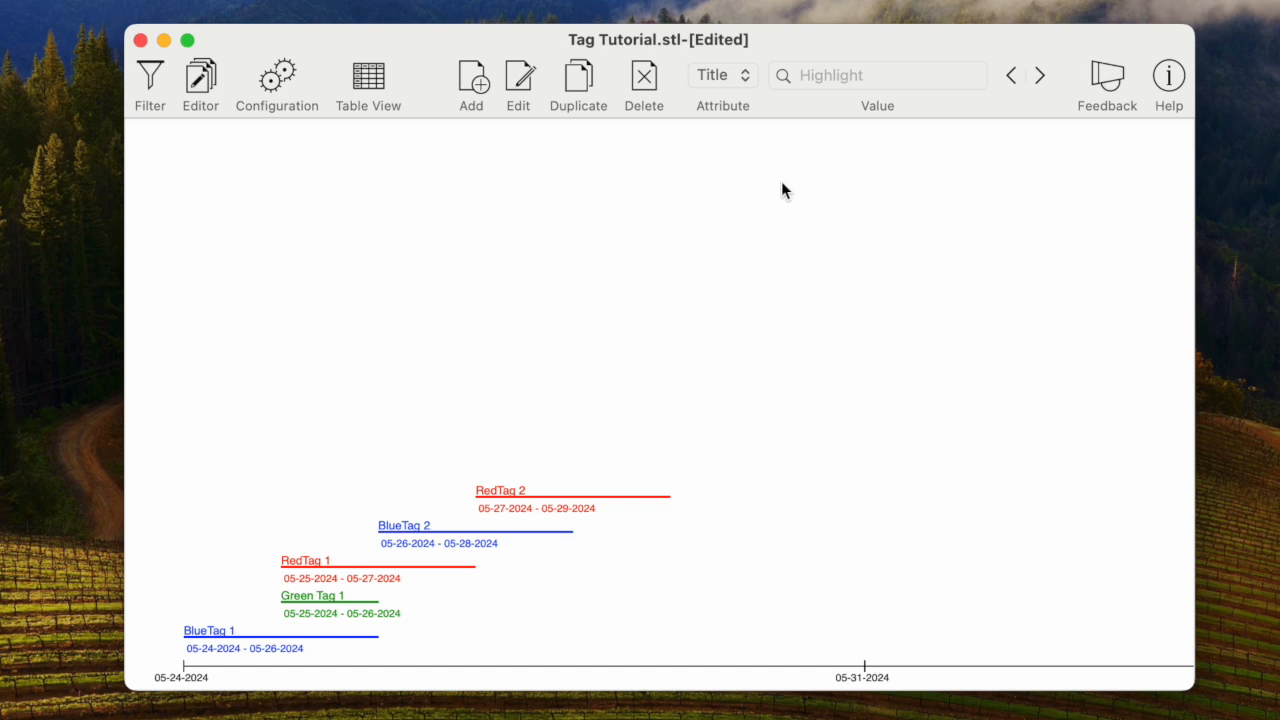
# Filter the timeline by greentag to view its records, remove the filter and close the filters window.
pyautogui.click(152, 79)
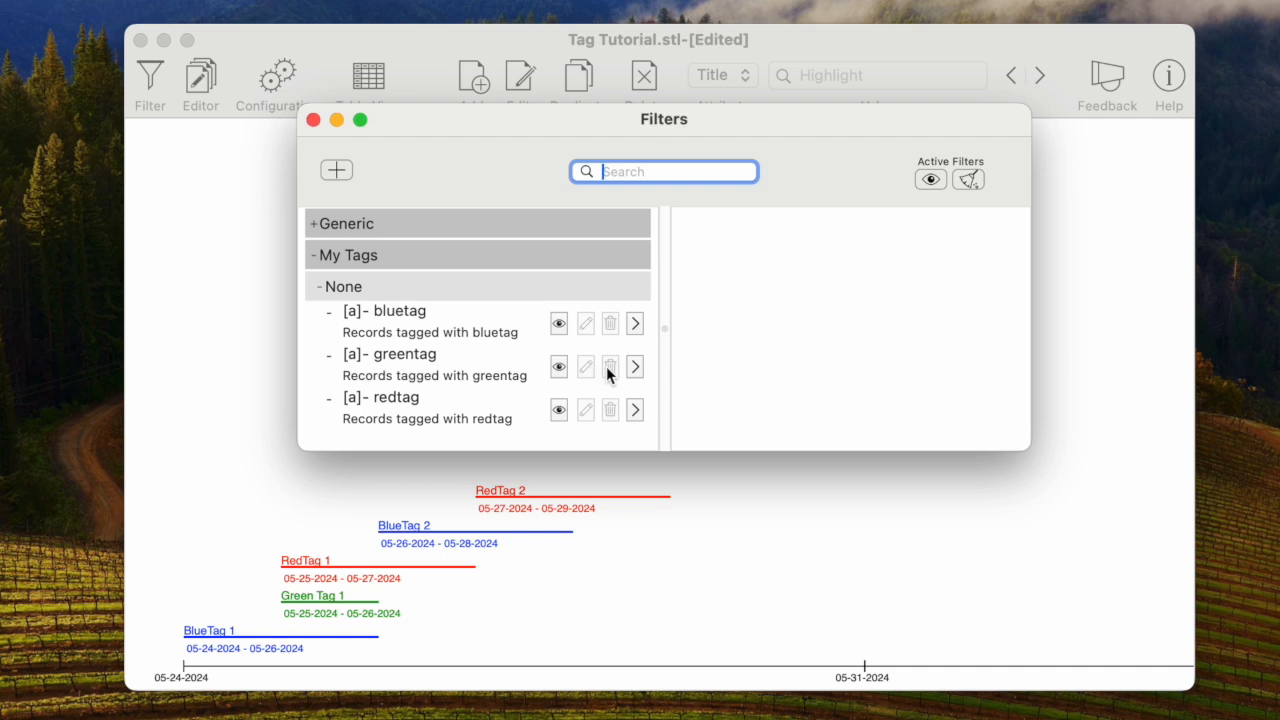
pyautogui.click(634, 367)
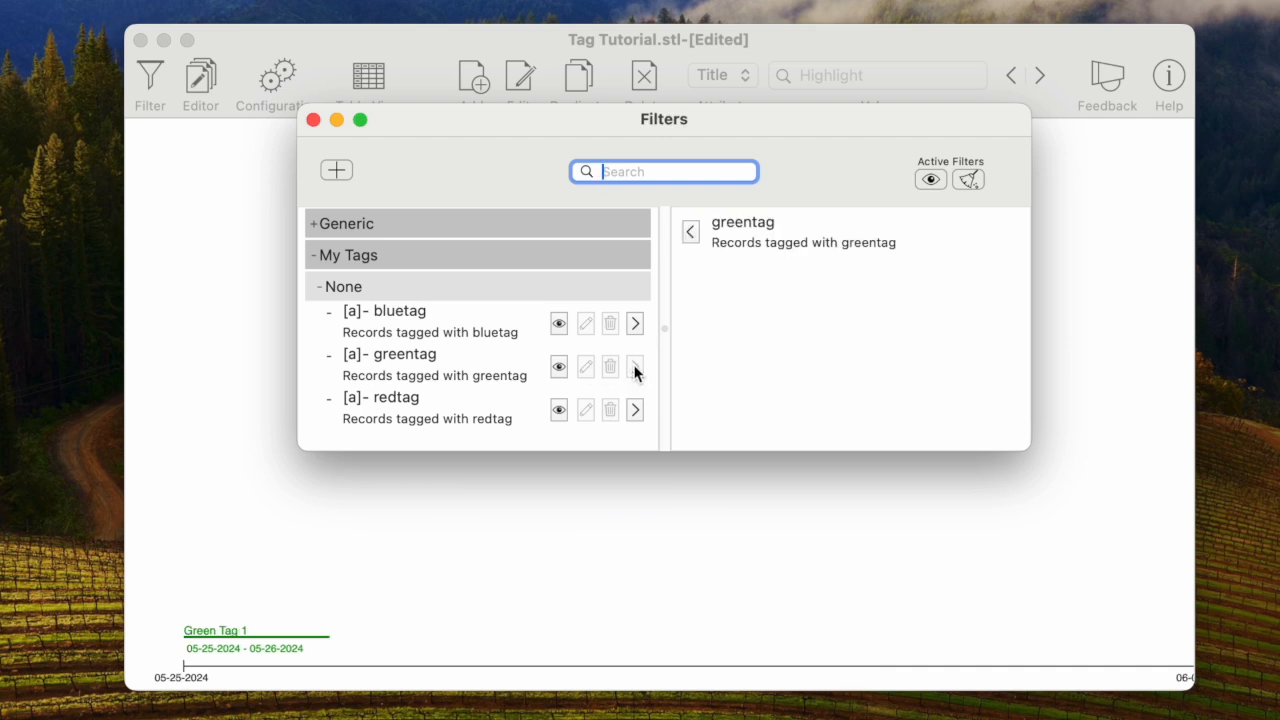
pyautogui.click(694, 230)
pyautogui.click(313, 119)
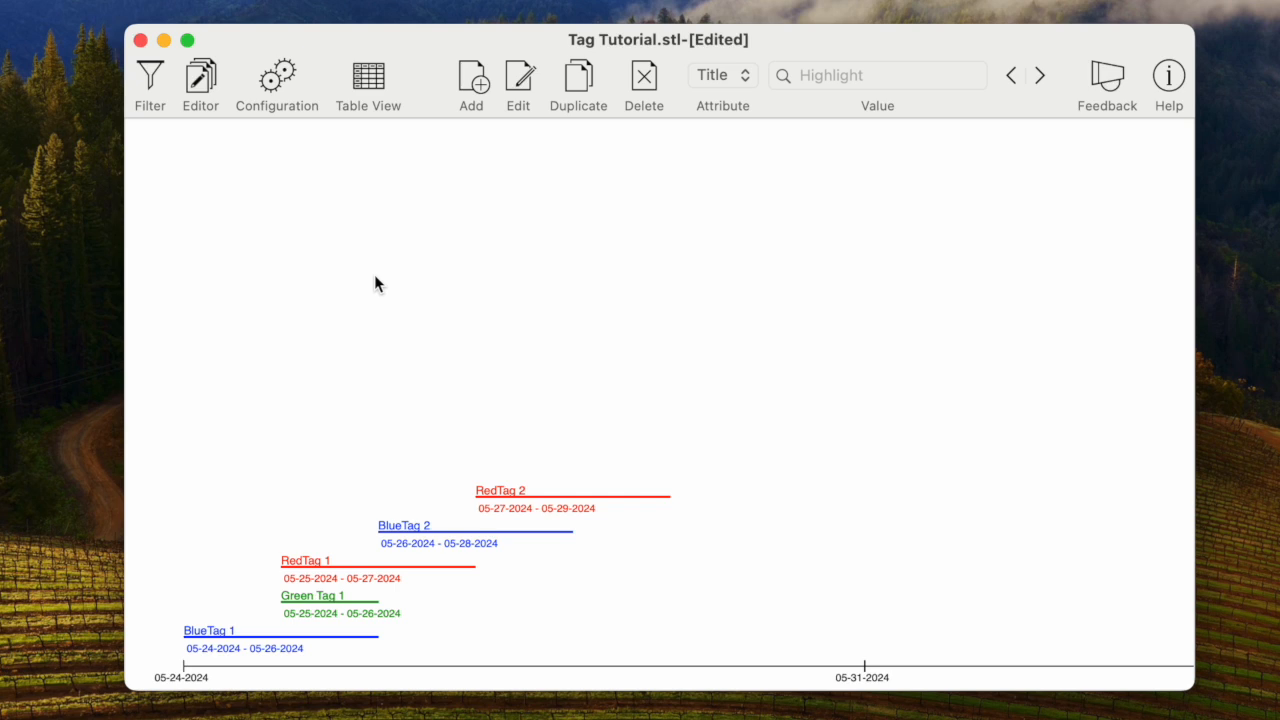
# Start a new event record titled "Purple record" with the Grape font color.
pyautogui.click(479, 89)
pyautogui.click(839, 256)
pyautogui.write('Purp')
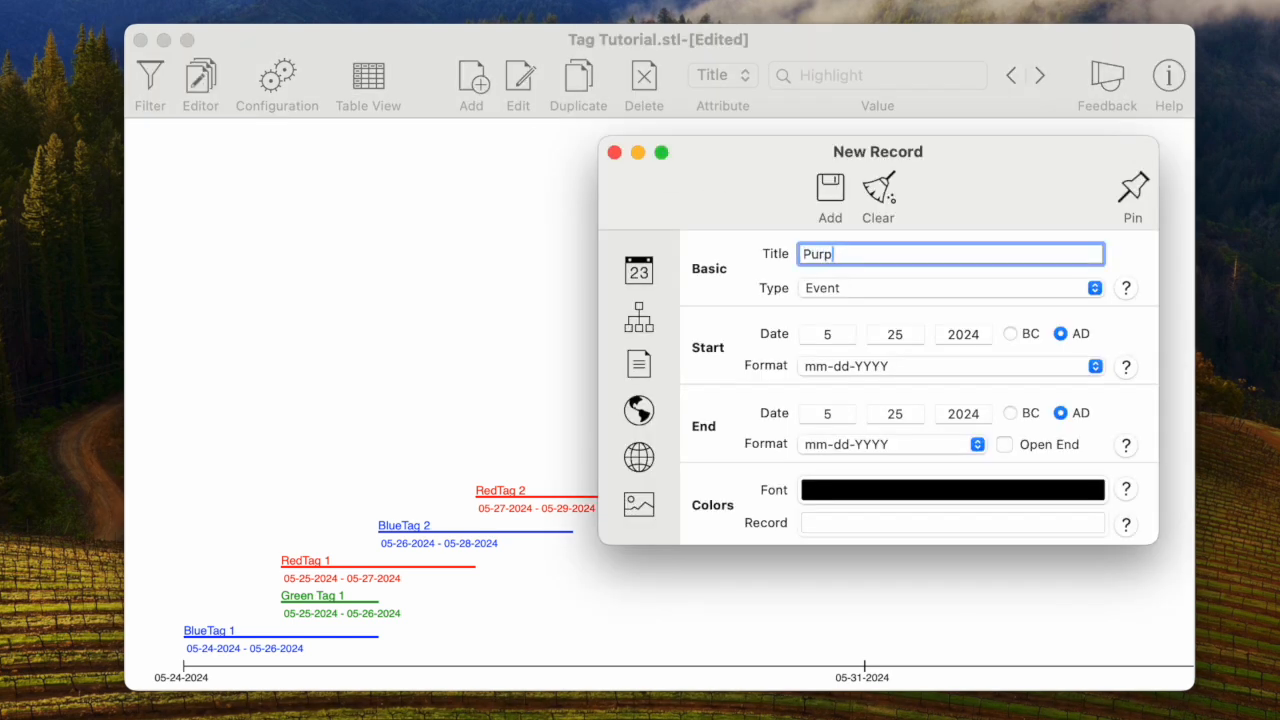
pyautogui.write('le record')
pyautogui.click(906, 489)
pyautogui.click(425, 390)
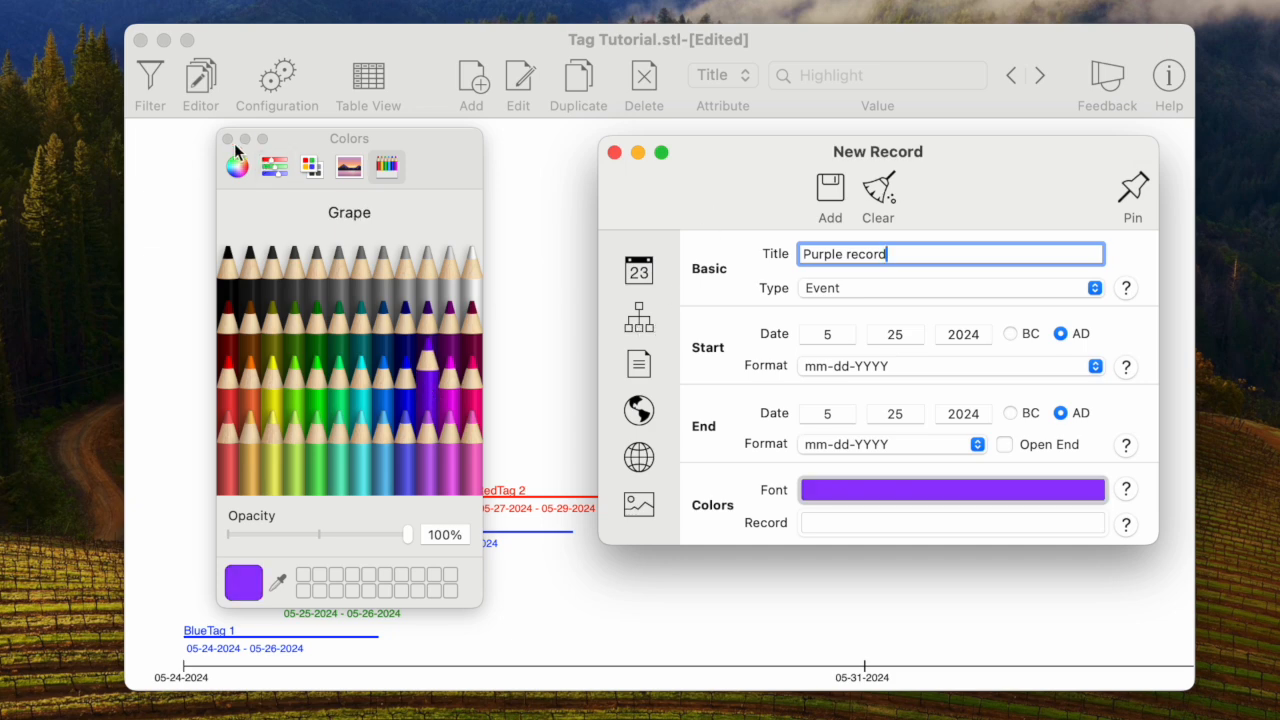
pyautogui.click(228, 139)
# Assign both bluetag and redtag to the Purple record and add it to the timeline.
pyautogui.click(639, 317)
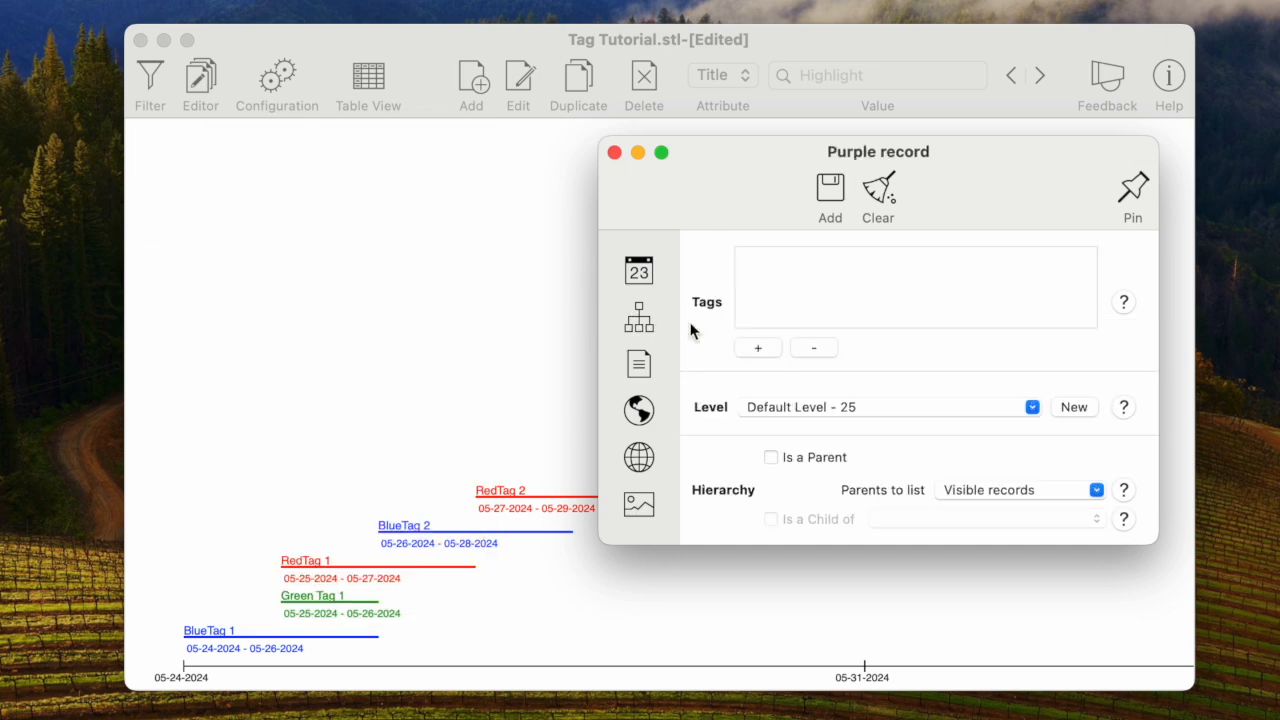
pyautogui.click(759, 348)
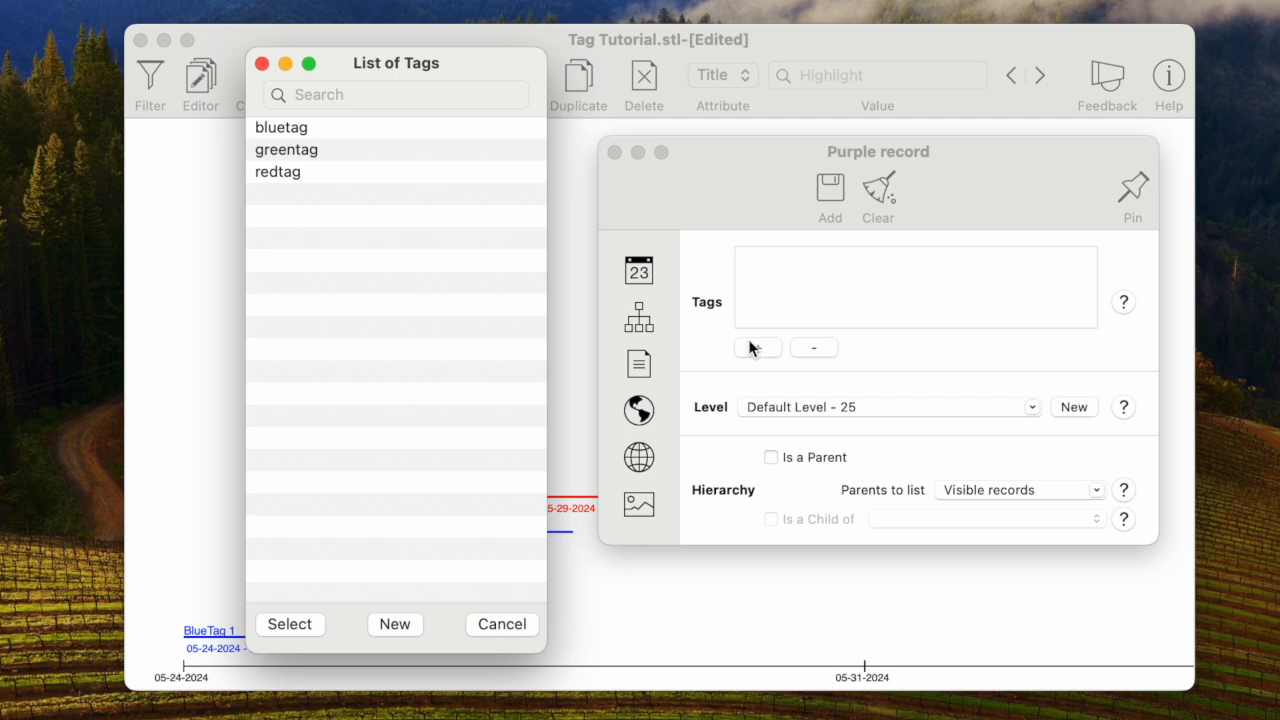
pyautogui.click(345, 130)
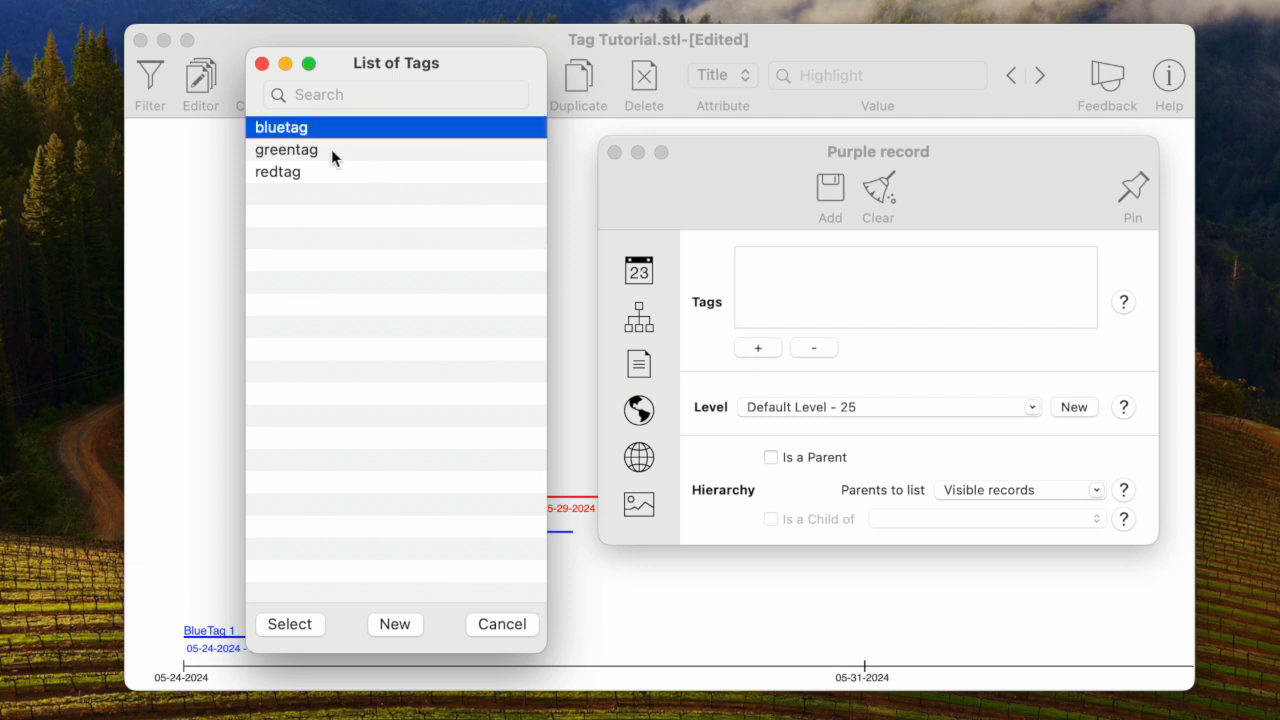
pyautogui.keyDown('super'); pyautogui.click(306, 174); pyautogui.keyUp('super')
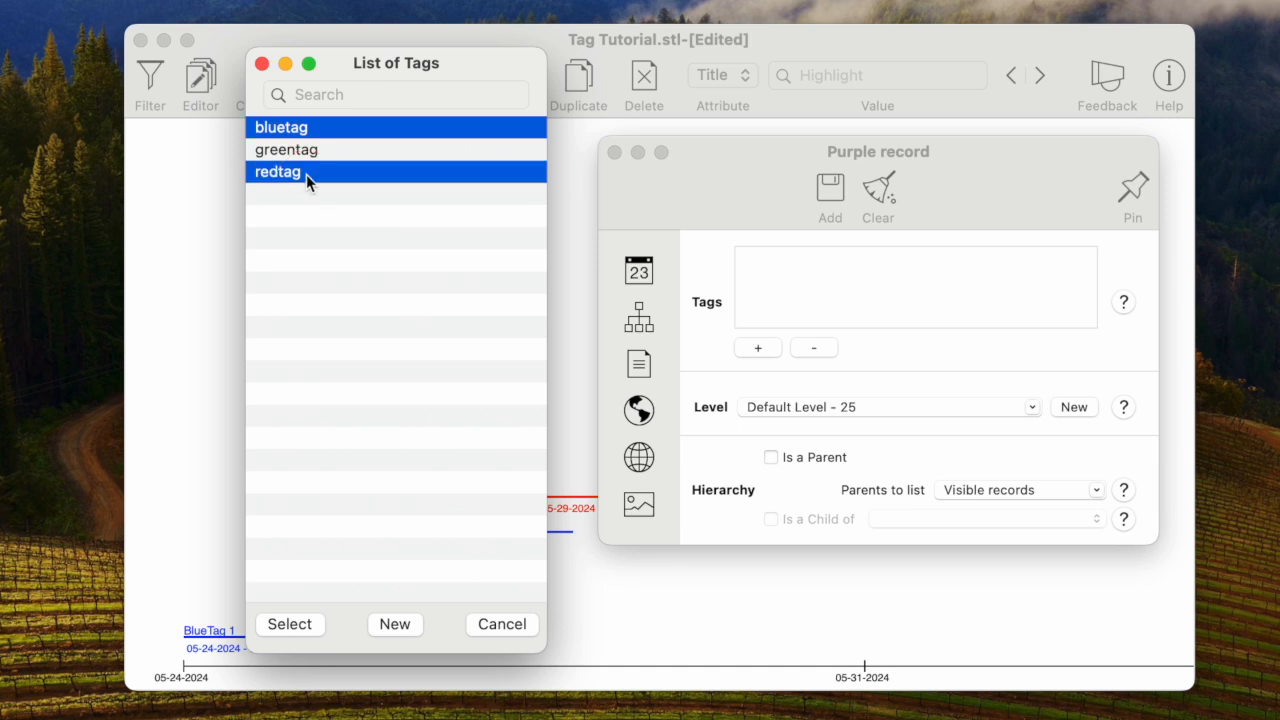
pyautogui.click(290, 630)
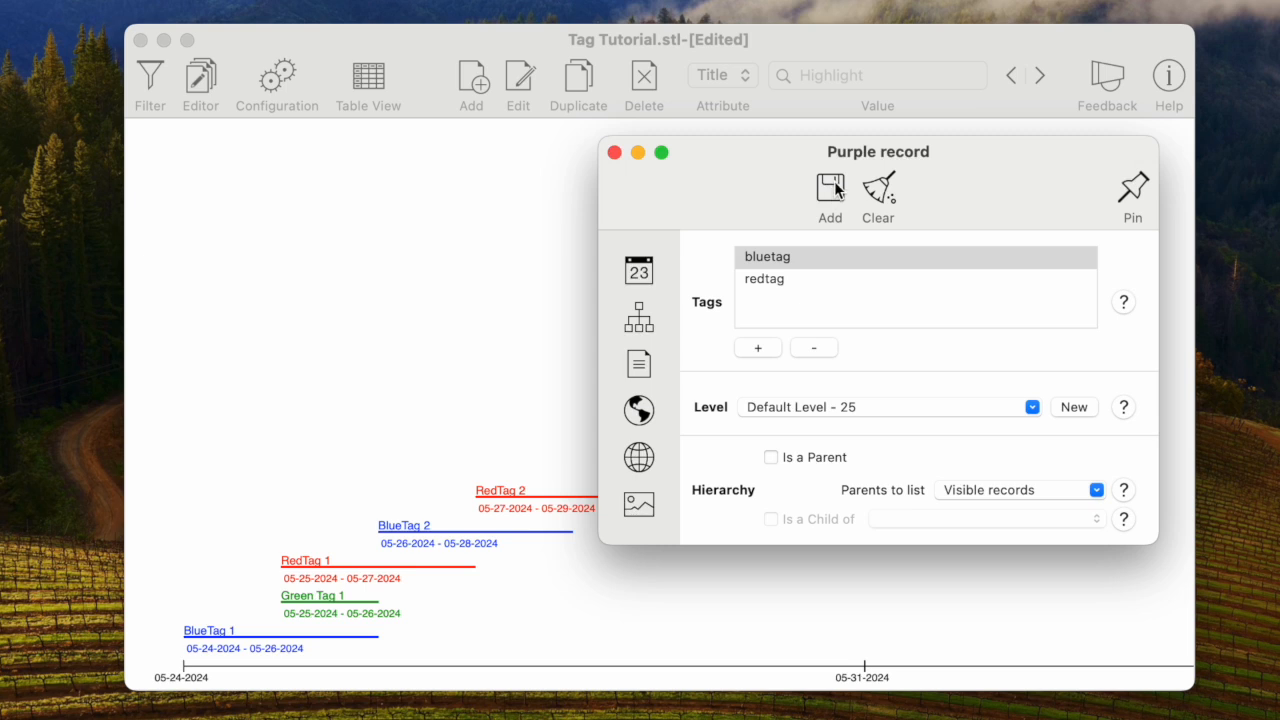
pyautogui.click(831, 190)
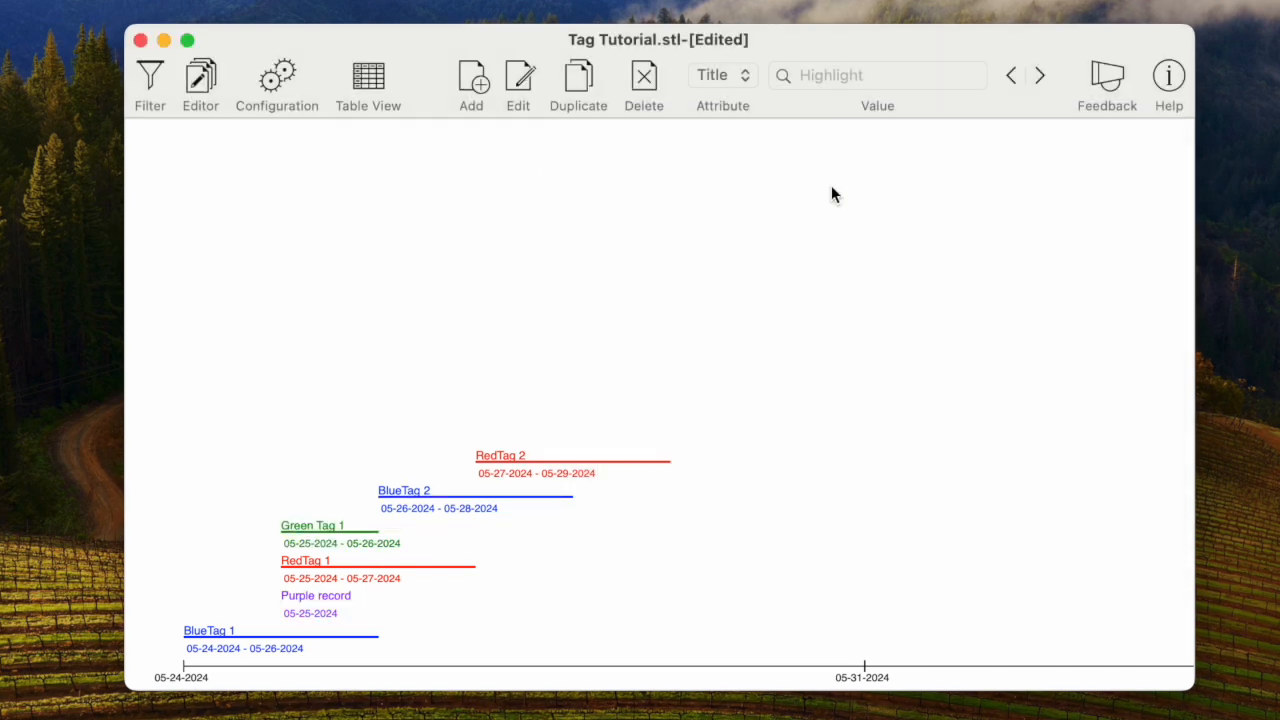
# Filter the timeline by bluetag, remove that filter, and filter by redtag to check for the Purple record.
pyautogui.click(150, 78)
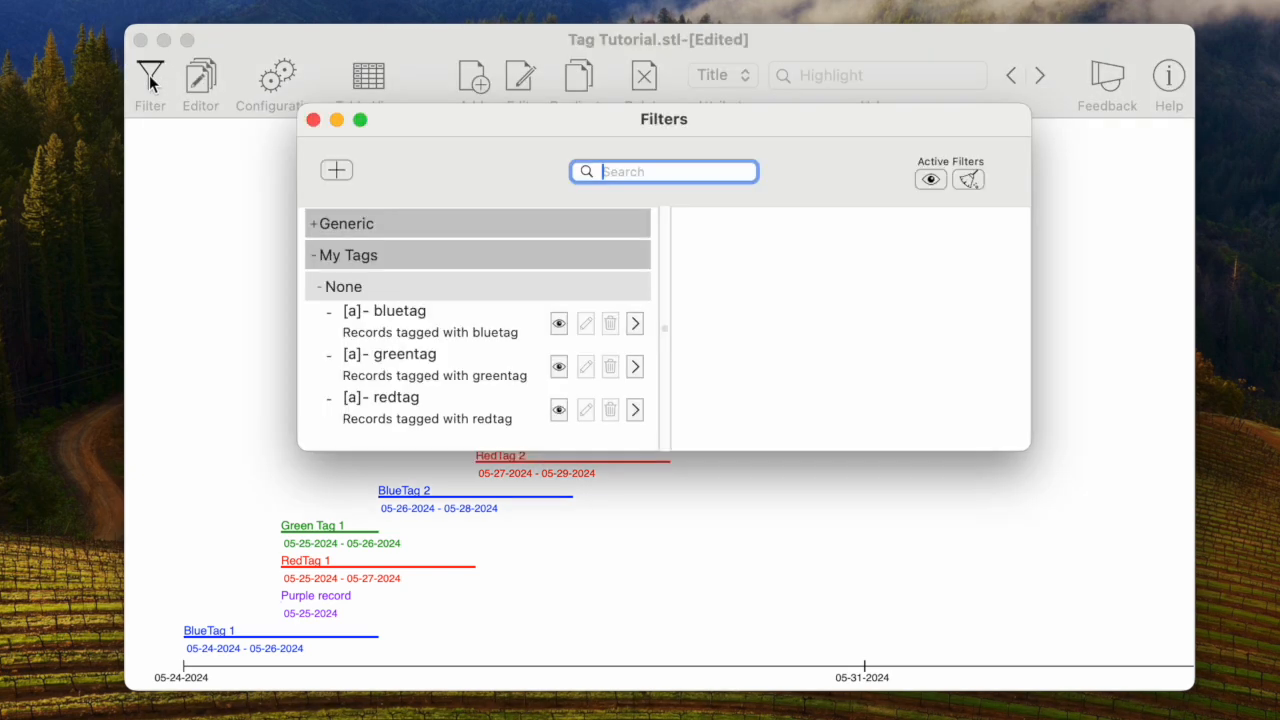
pyautogui.click(634, 322)
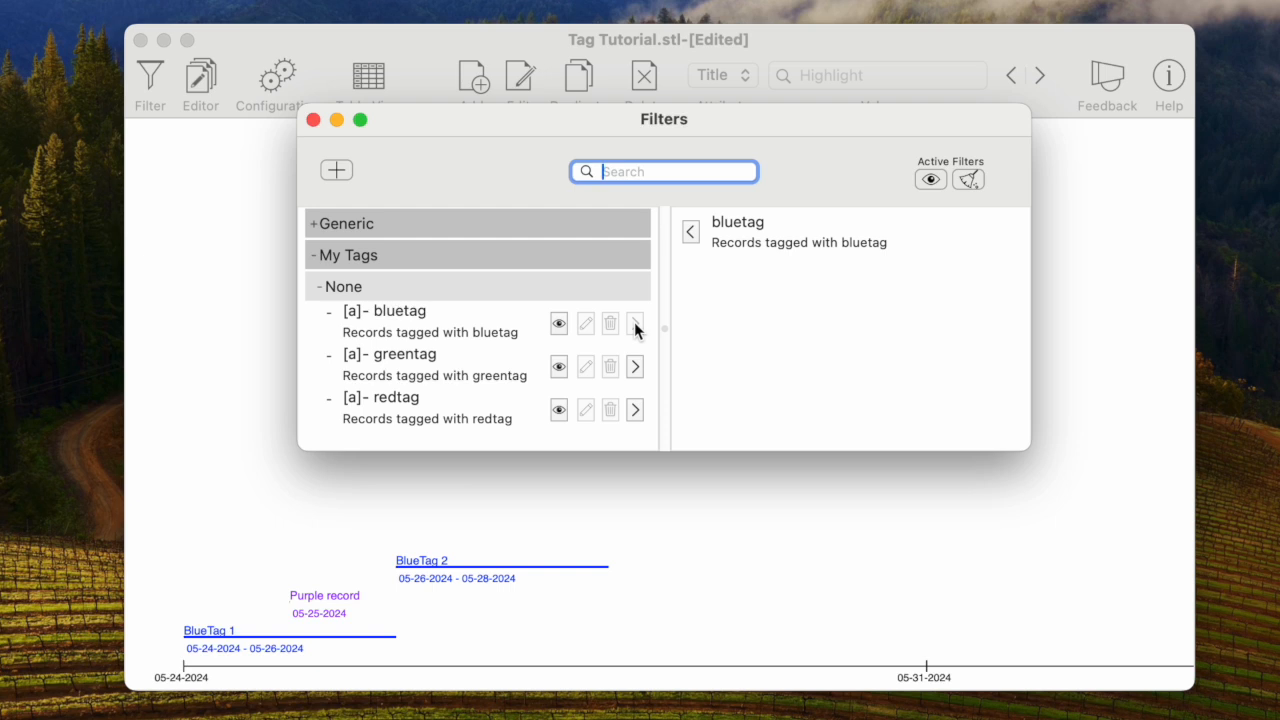
pyautogui.click(689, 232)
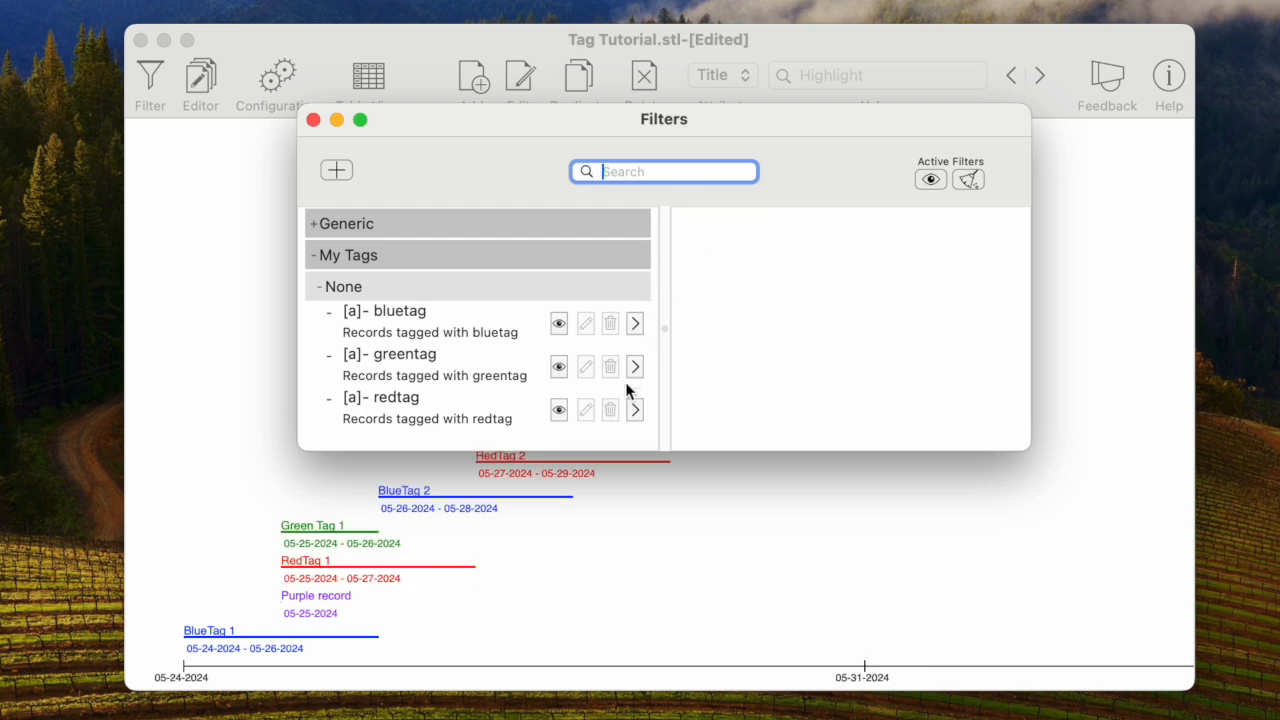
pyautogui.click(636, 410)
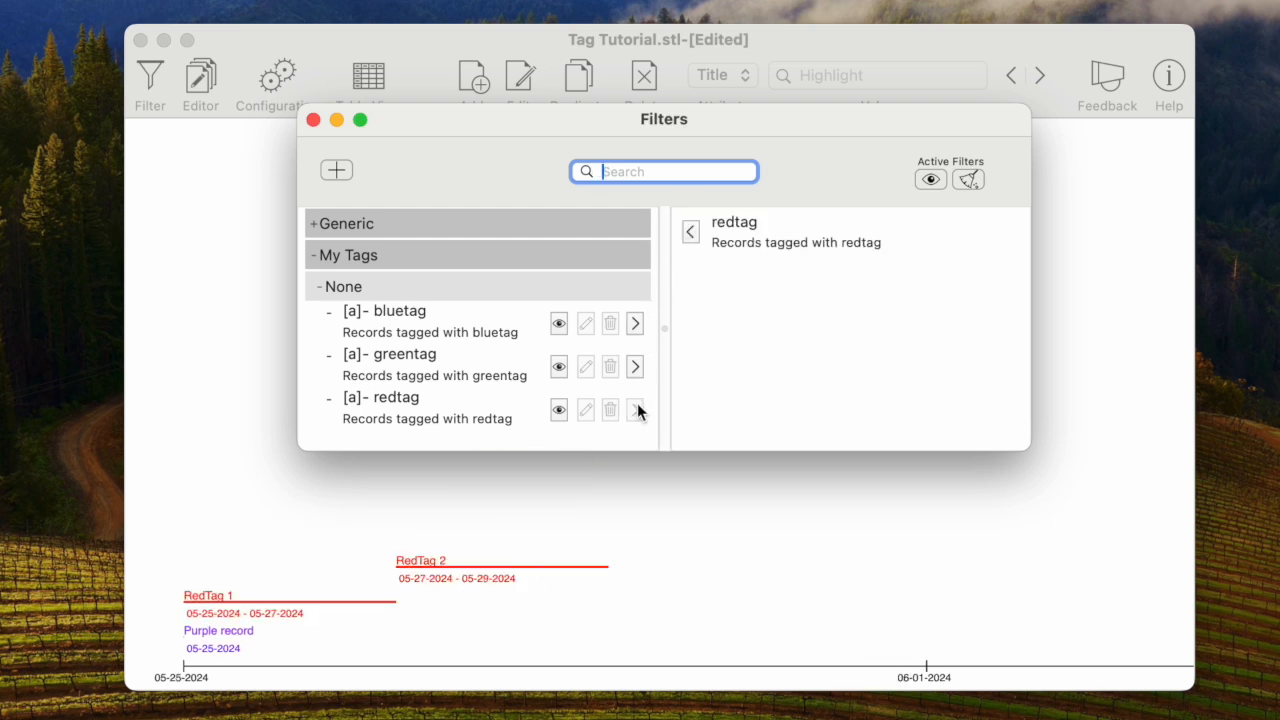
# Remove the active redtag filter from the timeline and close the filters window.
pyautogui.click(690, 230)
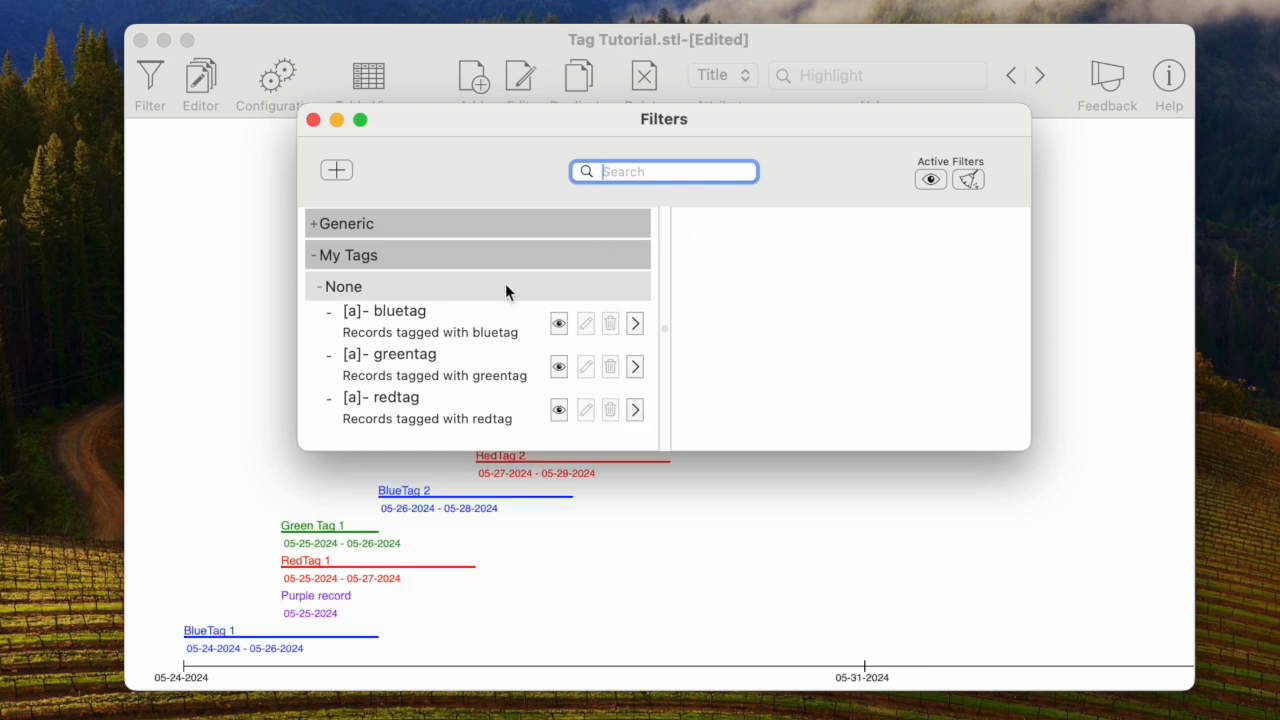
pyautogui.click(311, 121)
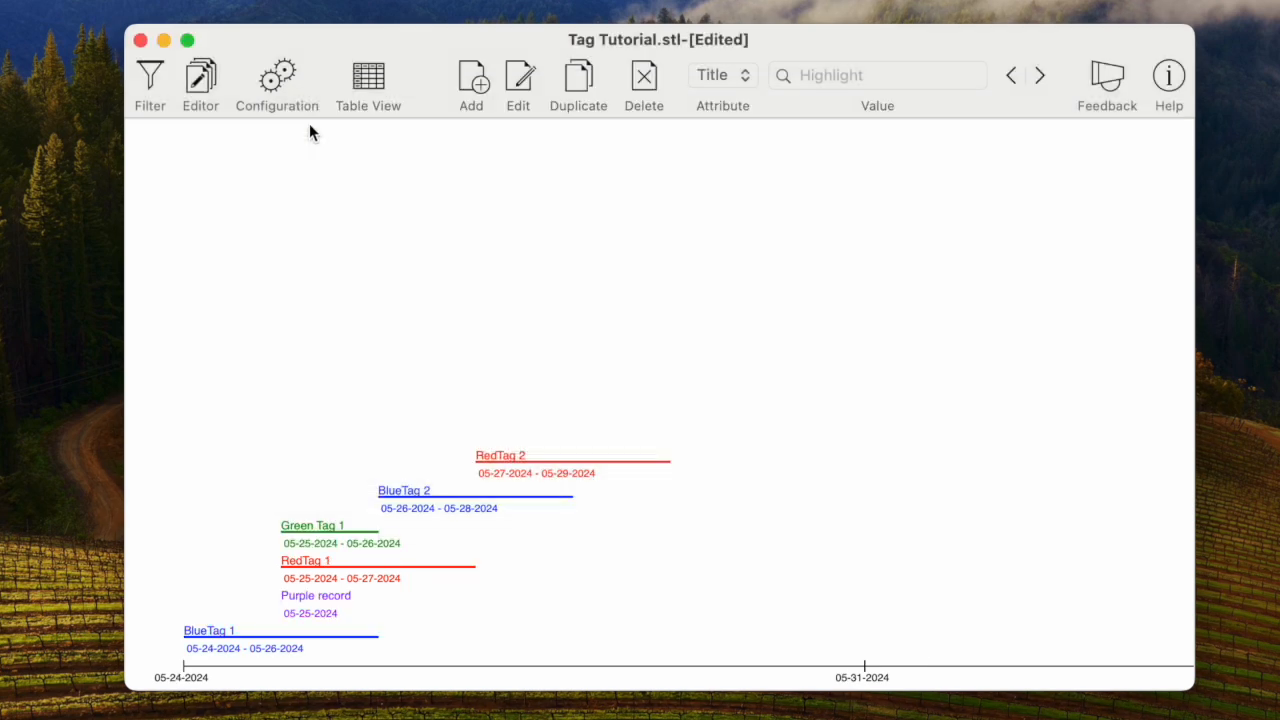
# Remove bluetag from the Purple record's tags and save the edited record.
pyautogui.doubleClick(308, 599)
pyautogui.click(639, 317)
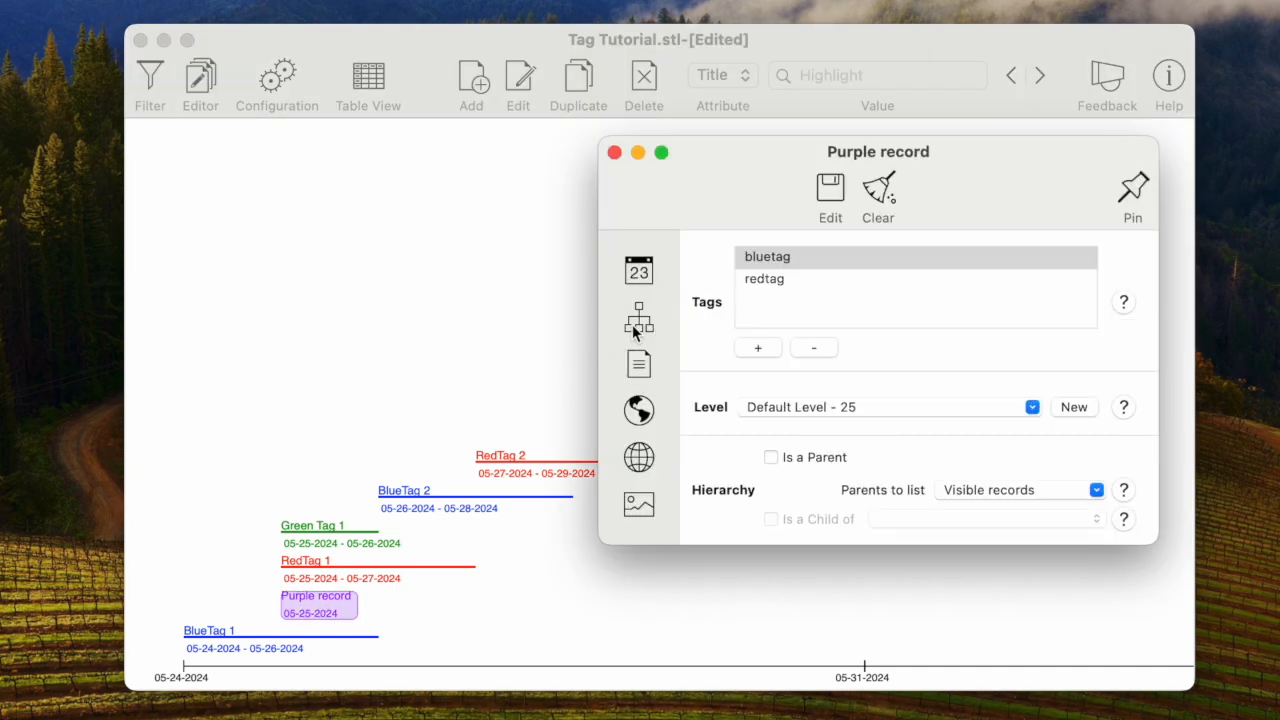
pyautogui.click(766, 258)
pyautogui.click(812, 349)
pyautogui.click(832, 190)
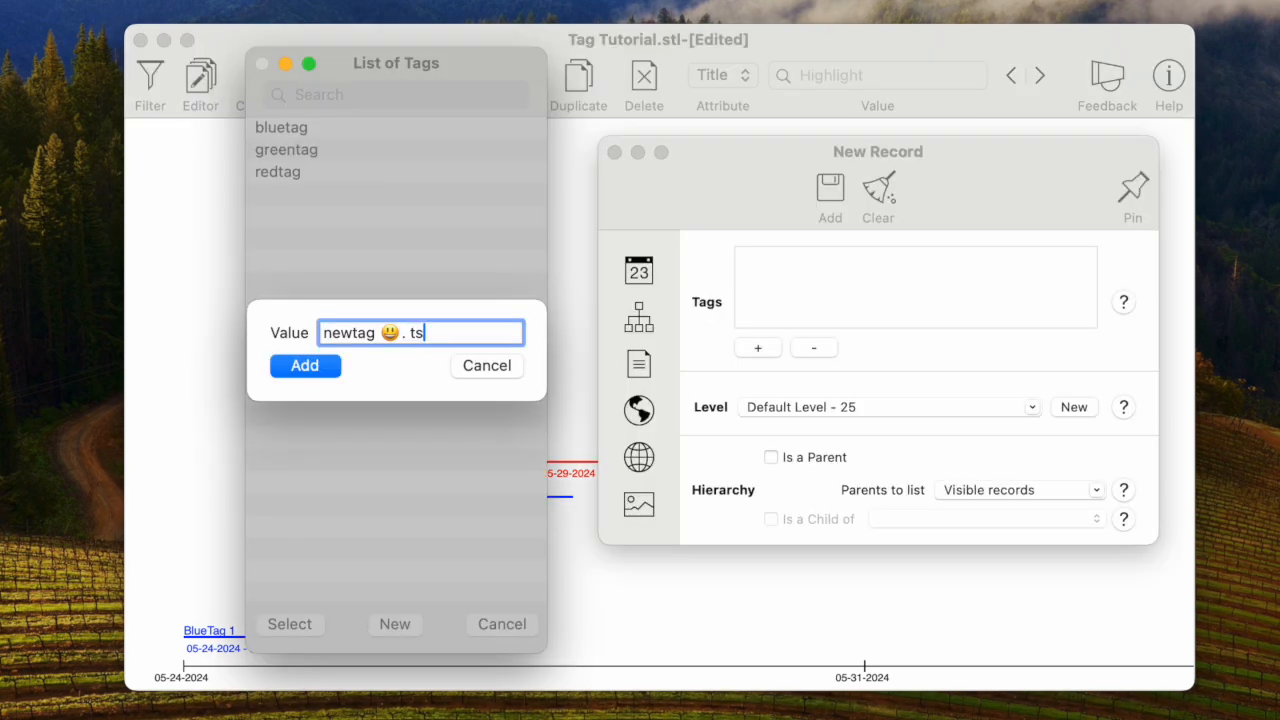
# Finish entering "newtag 😃 . test" as a new tag, add it, and close the tag list without selecting a tag.
pyautogui.write('est')
pyautogui.click(311, 370)
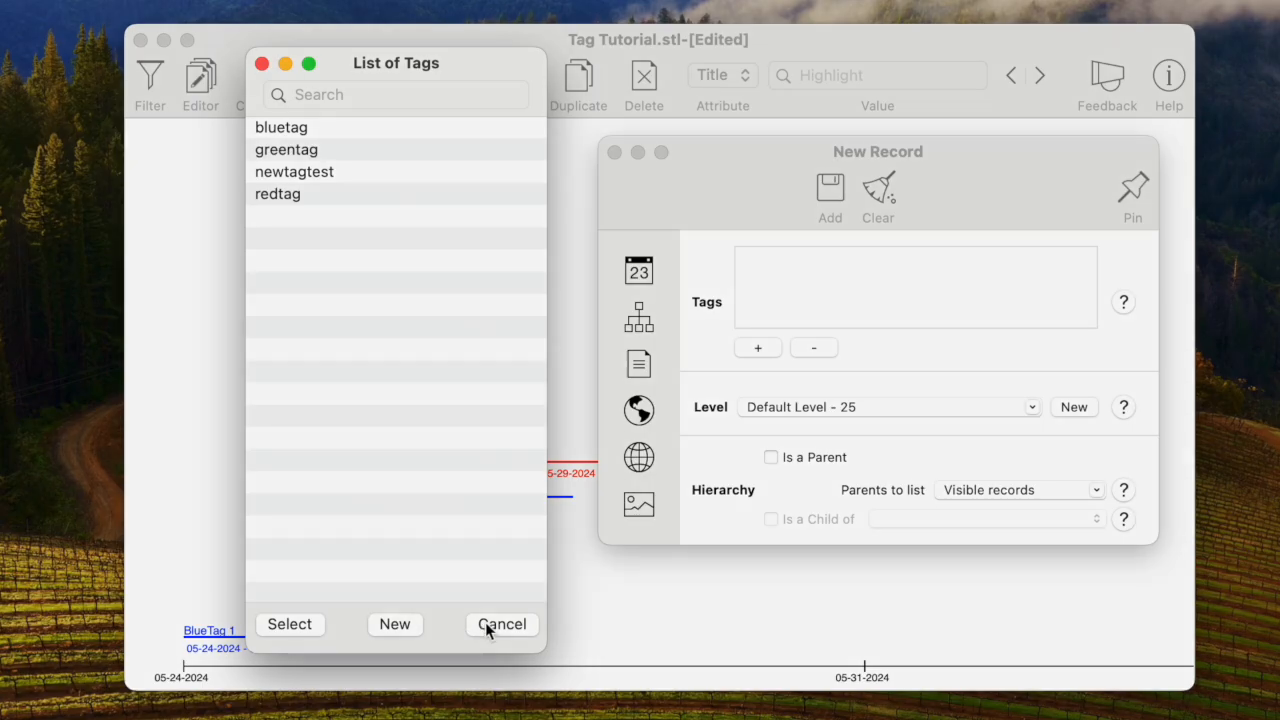
pyautogui.click(485, 622)
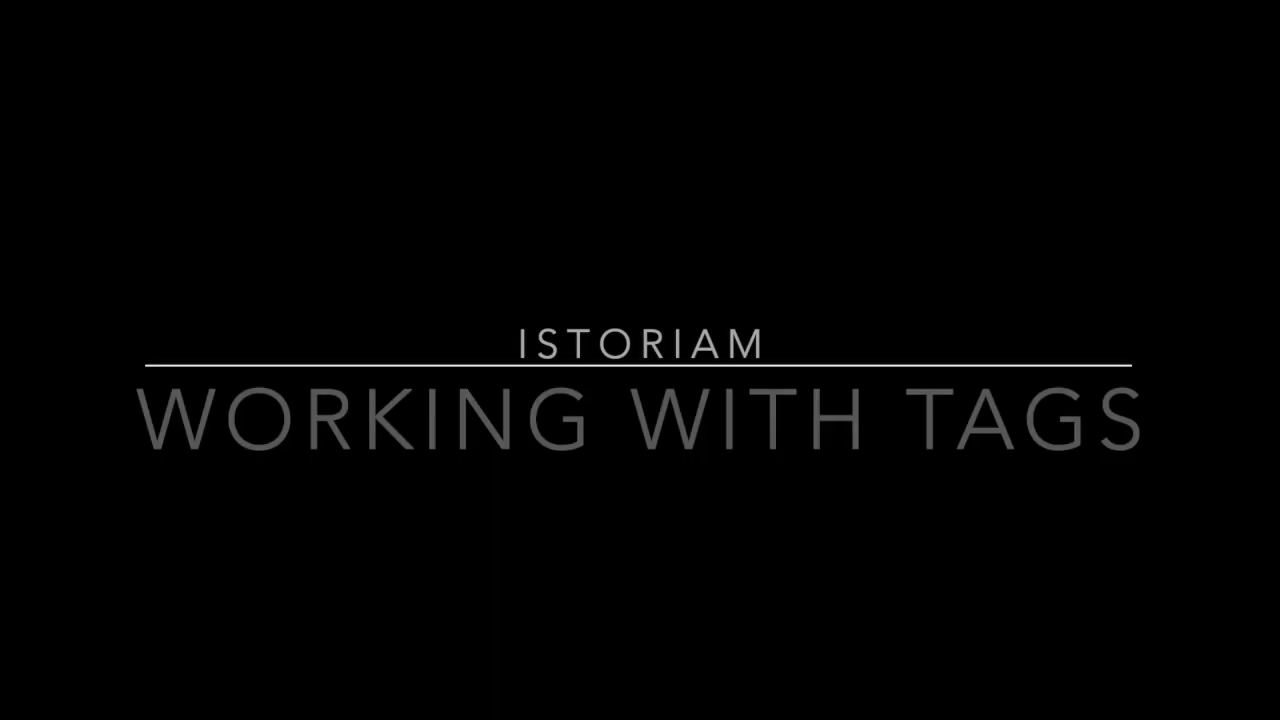